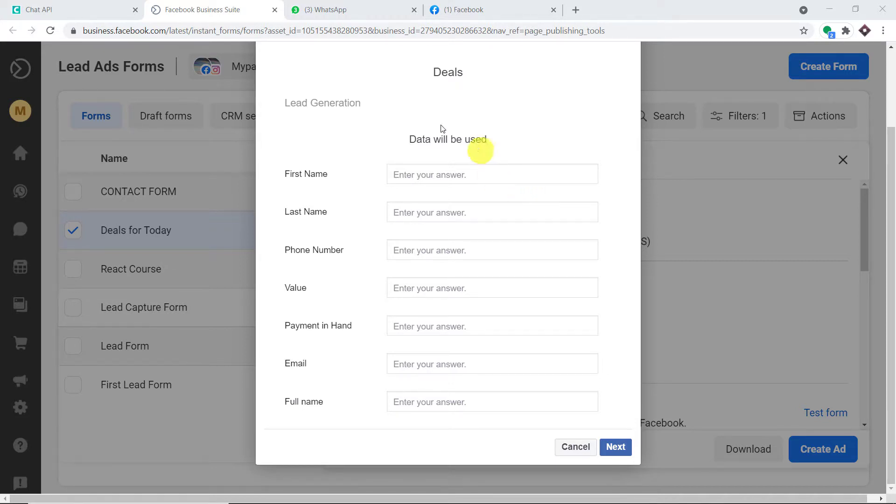
Step: Enter the lead's first name, last name and pasted phone number in the Deals form
{"action": "scroll", "coordinate": [480, 172], "scroll_direction": "up", "scroll_amount": 2}
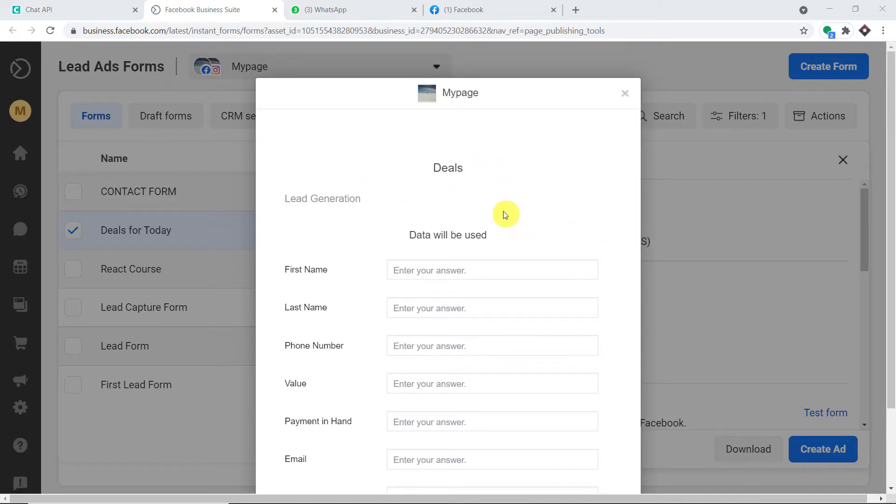
{"action": "left_click", "coordinate": [479, 273]}
{"action": "scroll", "coordinate": [479, 273], "scroll_direction": "down", "scroll_amount": 2}
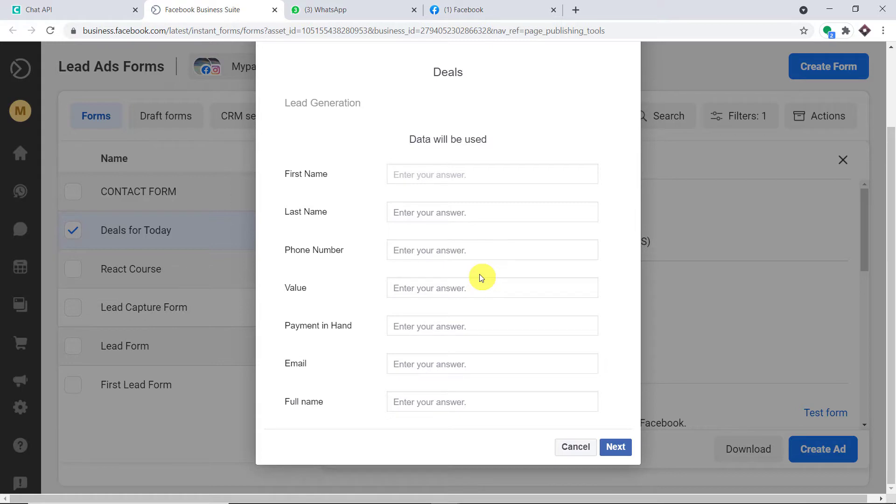
{"action": "left_click", "coordinate": [463, 212]}
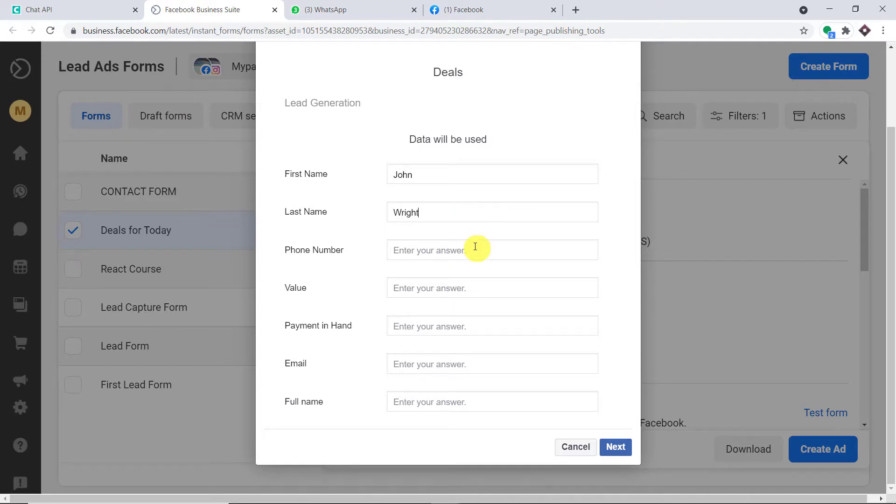
{"action": "left_click", "coordinate": [475, 247]}
{"action": "key", "text": "ctrl+v"}
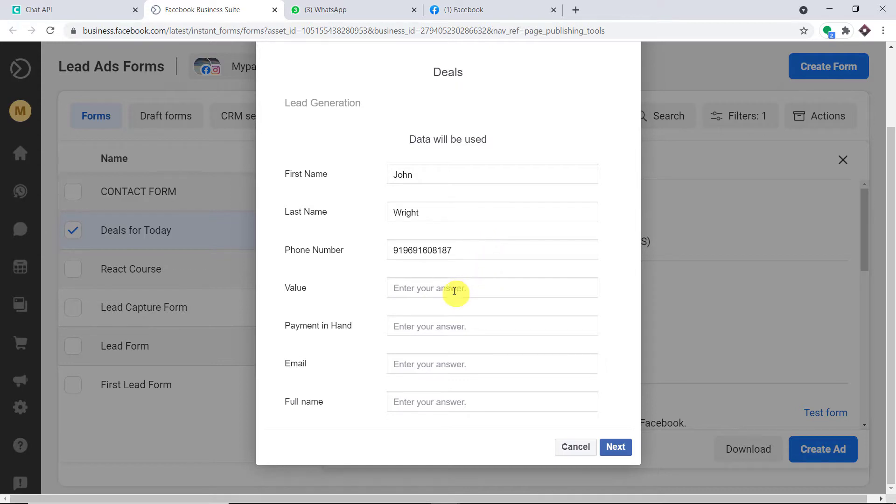
Step: Enter Value 1000 and Payment in Hand 40, correcting the mistyped amount
{"action": "left_click", "coordinate": [454, 291]}
{"action": "type", "text": "1000"}
{"action": "left_click", "coordinate": [455, 331]}
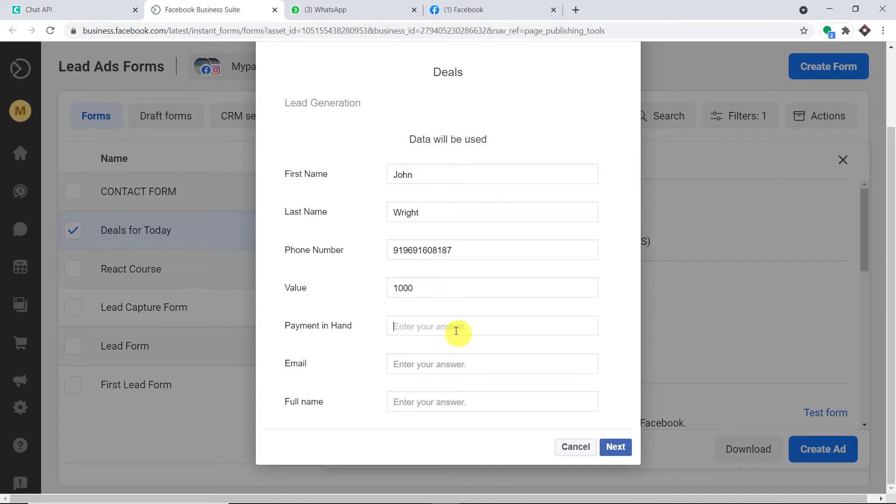
{"action": "type", "text": "300"}
{"action": "key", "text": "BackSpace"}
{"action": "key", "text": "BackSpace"}
{"action": "key", "text": "BackSpace"}
{"action": "type", "text": "4"}
{"action": "type", "text": "-"}
{"action": "key", "text": "BackSpace"}
{"action": "type", "text": "0"}
Step: Fill in the lead's e-mail address and full name, then submit the test lead
{"action": "left_click", "coordinate": [428, 365]}
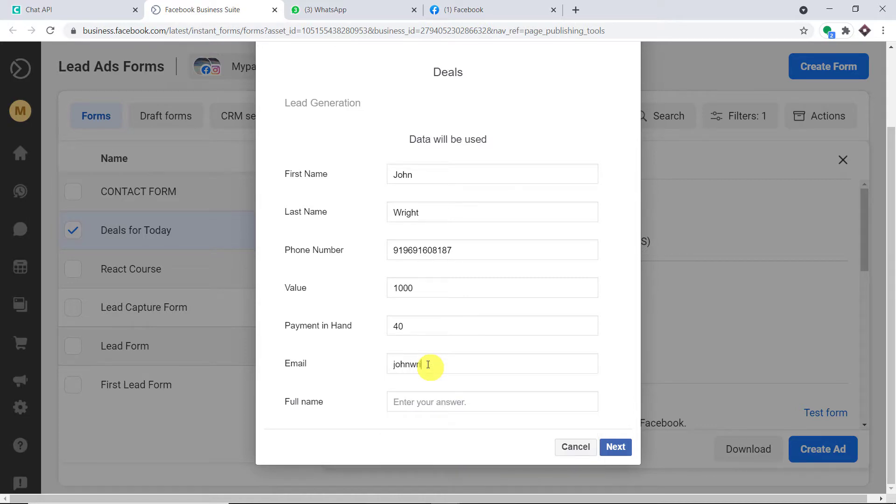
{"action": "left_click", "coordinate": [440, 402]}
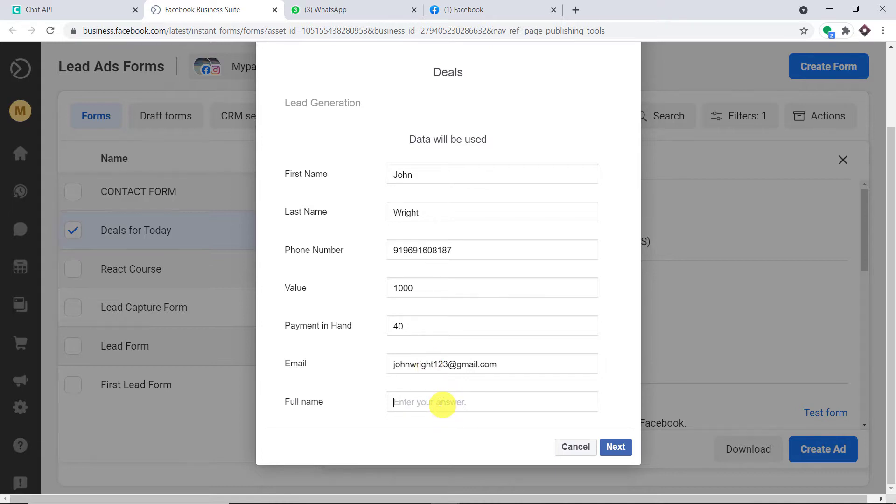
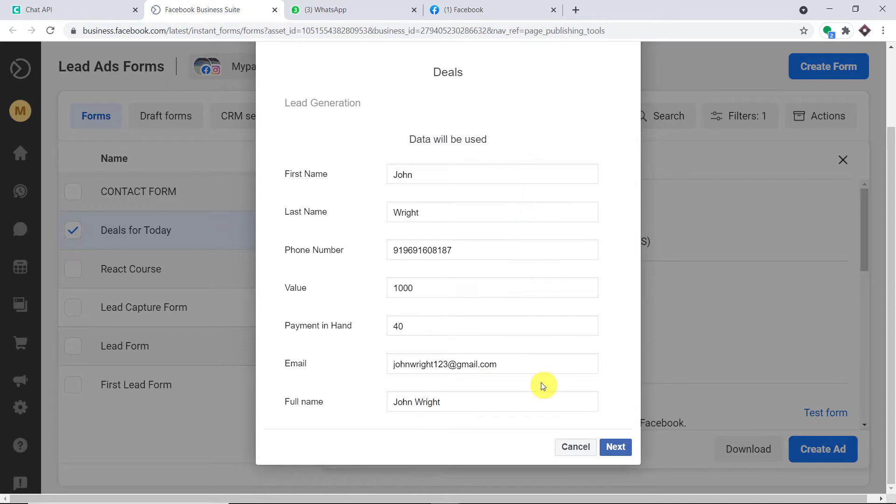
{"action": "left_click", "coordinate": [615, 446]}
{"action": "left_click", "coordinate": [612, 267]}
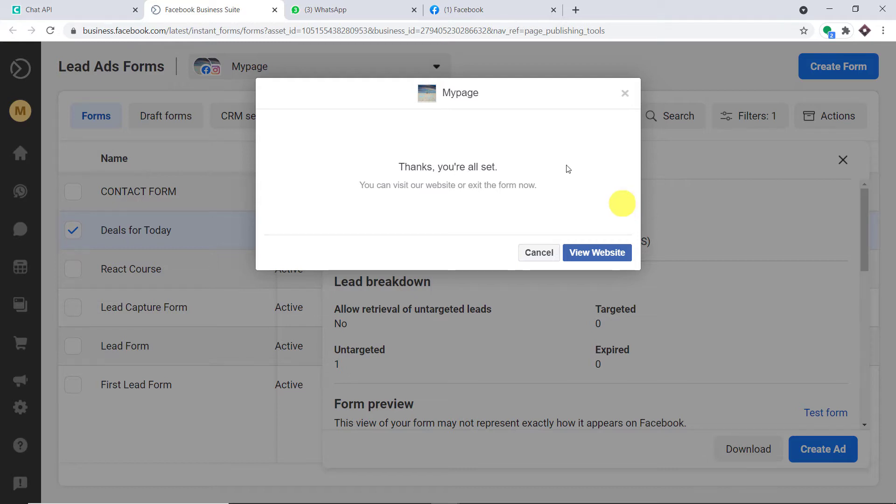
Step: Switch to WhatsApp Web to see the incoming lead message
{"action": "left_click", "coordinate": [364, 10]}
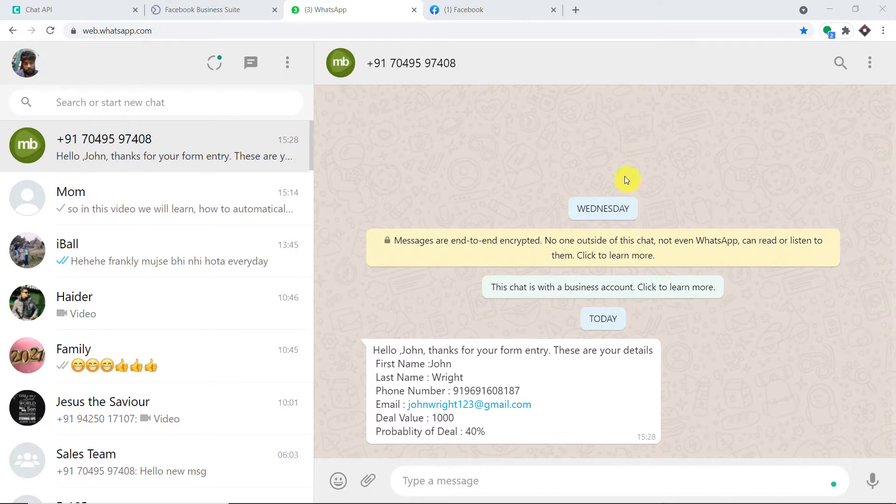
{"action": "mouse_move", "coordinate": [360, 356]}
{"action": "left_click", "coordinate": [601, 9]}
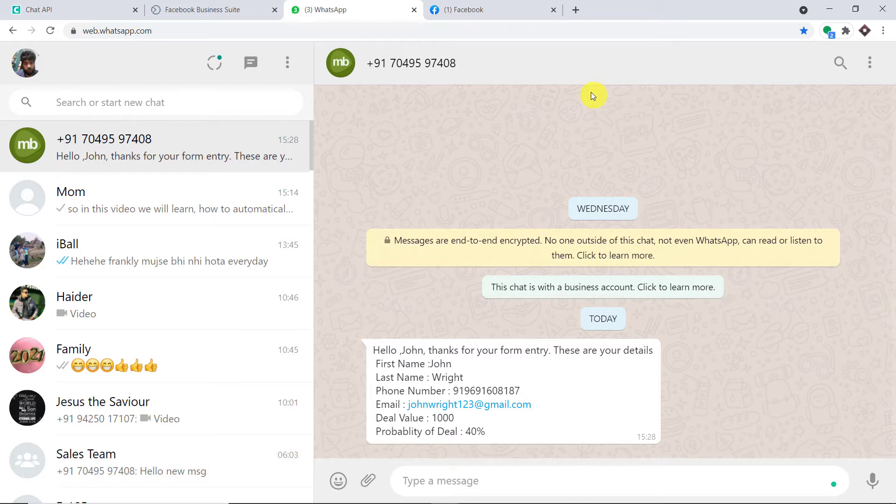
Step: Load pabbly.com in a new tab, sign in, and access the Connect app dashboard
{"action": "left_click", "coordinate": [575, 10]}
{"action": "type", "text": "pabbly.com"}
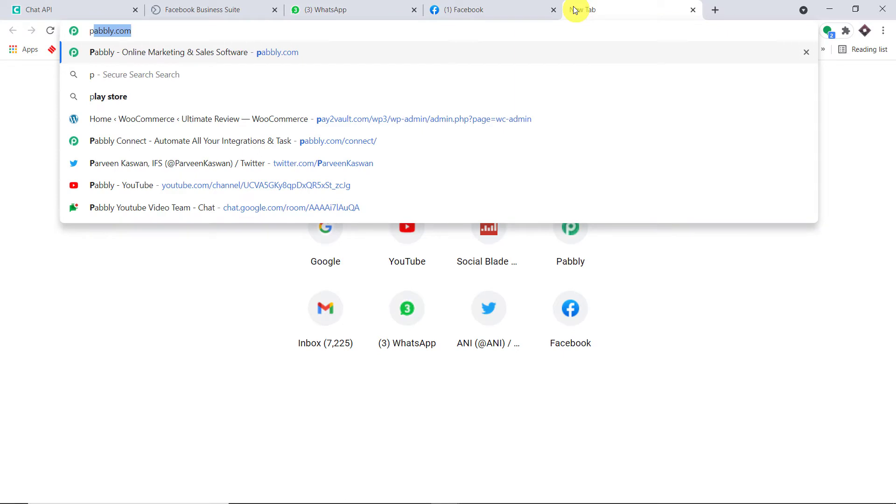
{"action": "key", "text": "Return"}
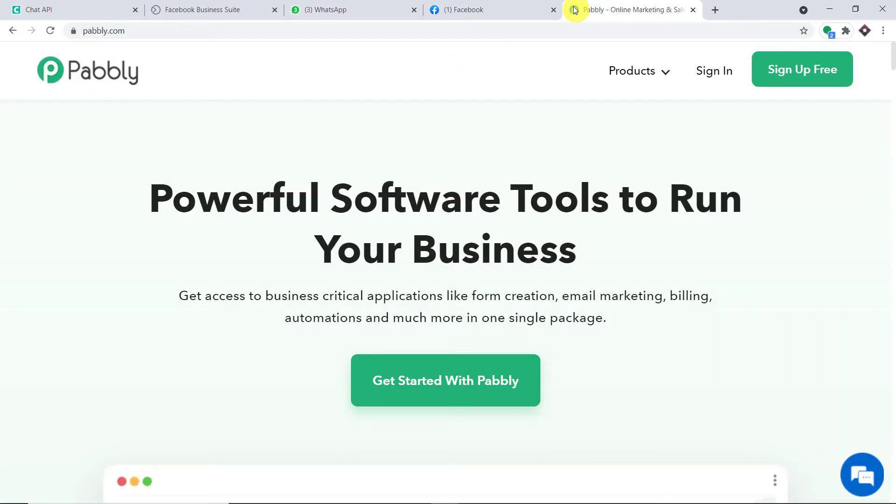
{"action": "left_click", "coordinate": [720, 75]}
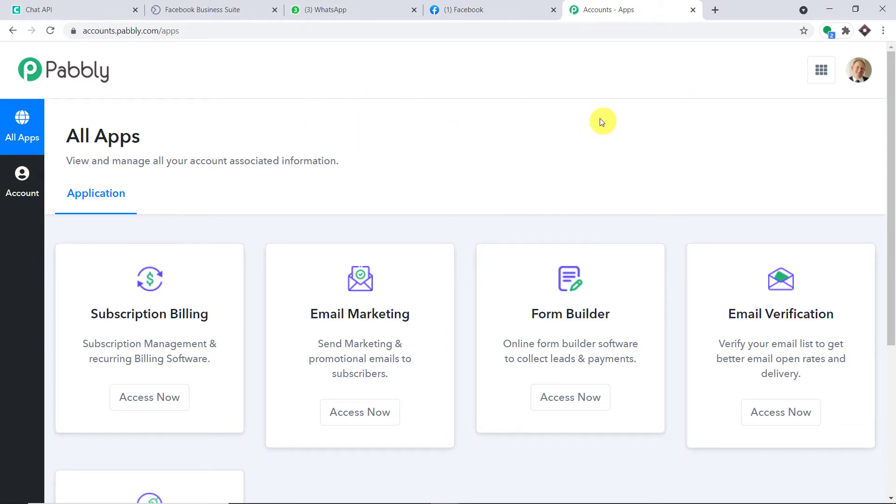
{"action": "scroll", "coordinate": [595, 123], "scroll_direction": "down", "scroll_amount": 5}
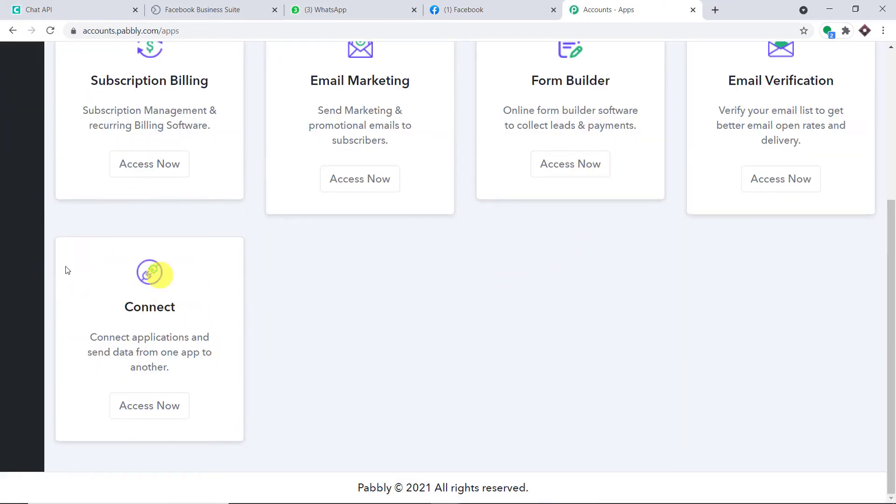
{"action": "left_click", "coordinate": [172, 402]}
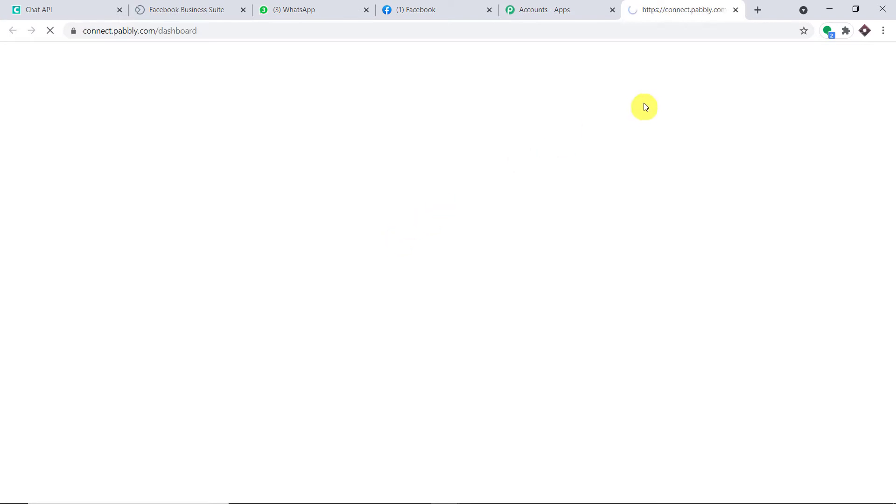
{"action": "scroll", "coordinate": [644, 113], "scroll_direction": "down", "scroll_amount": 5}
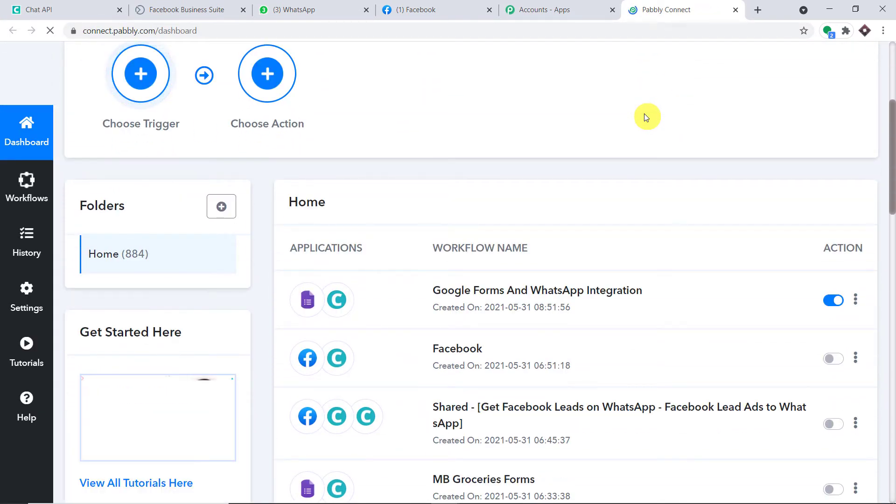
{"action": "scroll", "coordinate": [645, 117], "scroll_direction": "up", "scroll_amount": 5}
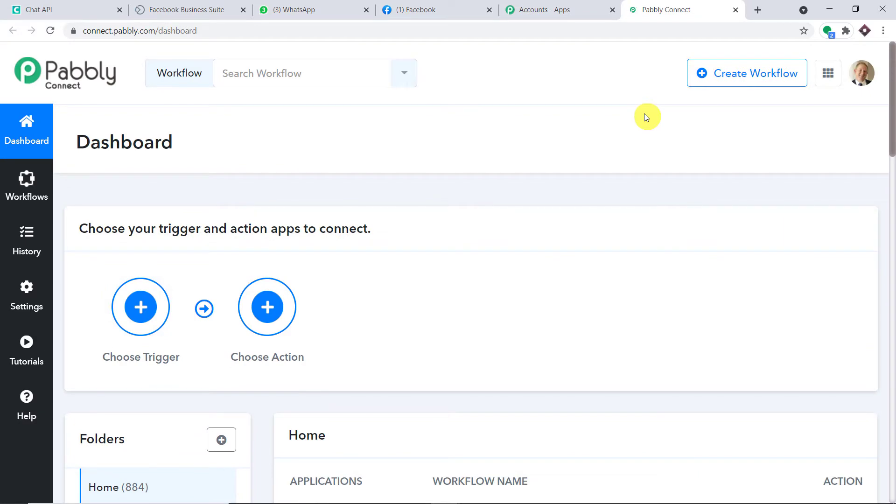
Step: Create a new workflow named 'Facebook To WhatsApp (Message)'
{"action": "left_click", "coordinate": [735, 83]}
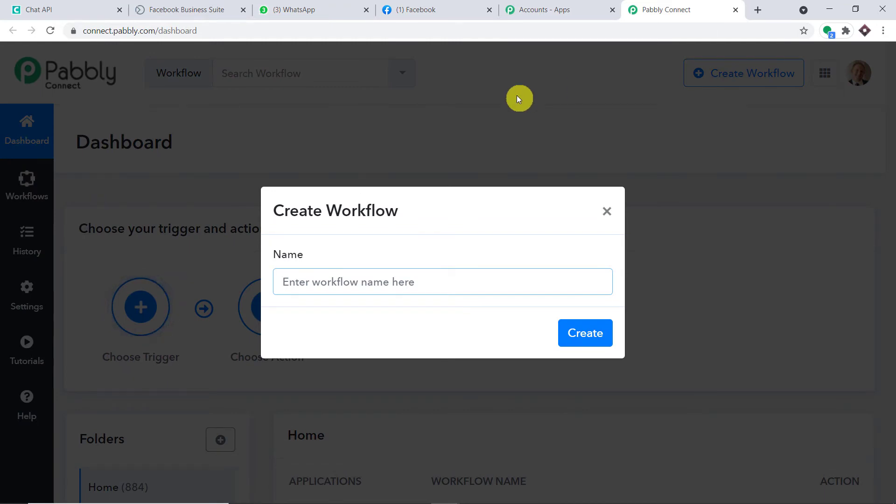
{"action": "type", "text": "Face"}
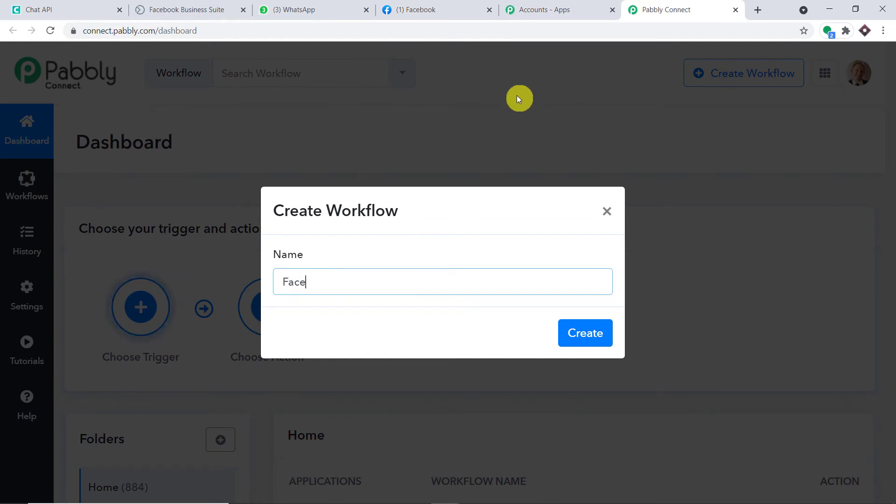
{"action": "type", "text": "book To WhatsApp (Me"}
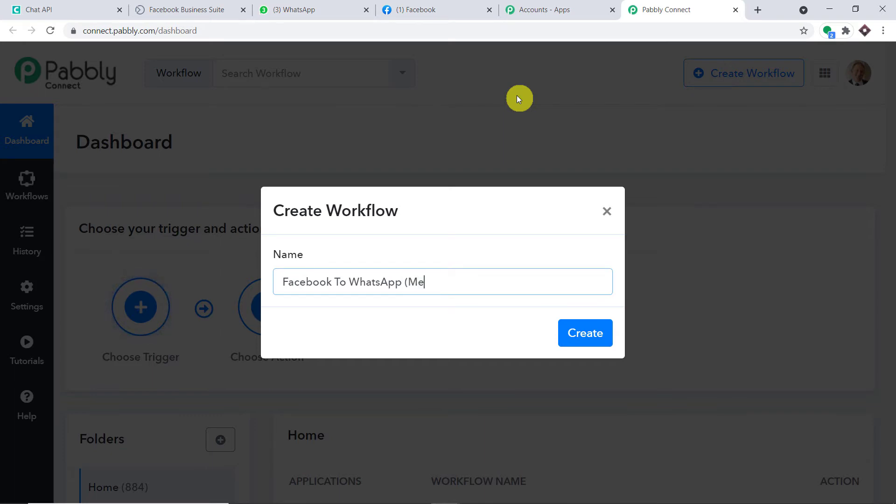
{"action": "type", "text": "age"}
{"action": "left_click", "coordinate": [601, 322]}
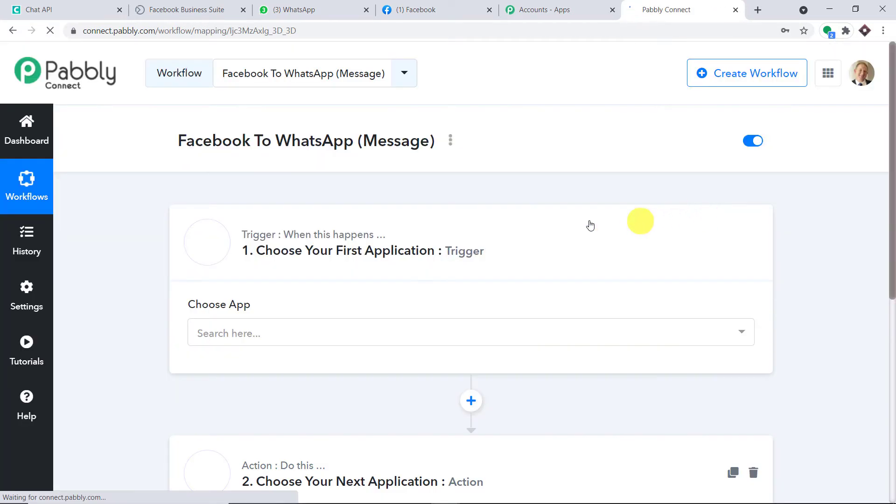
Step: Set the trigger app to Facebook Lead Ads, found by searching 'face', with event New Lead
{"action": "scroll", "coordinate": [443, 232], "scroll_direction": "down", "scroll_amount": 2}
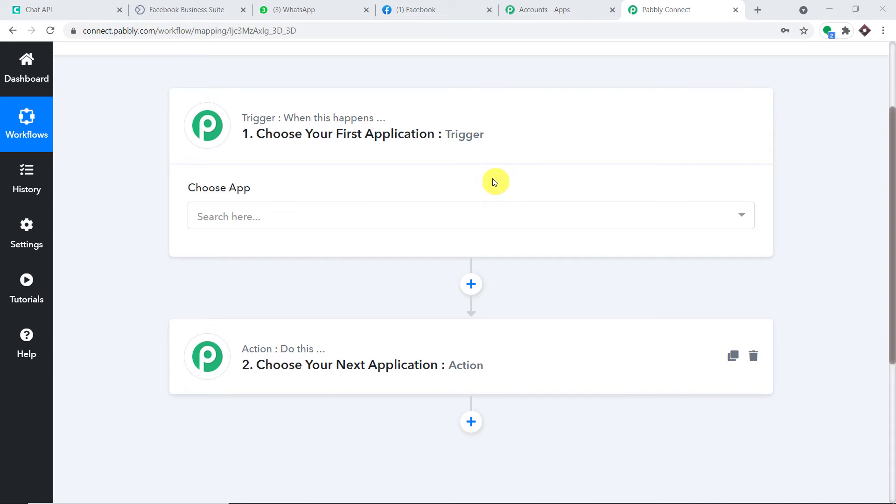
{"action": "left_click", "coordinate": [352, 227]}
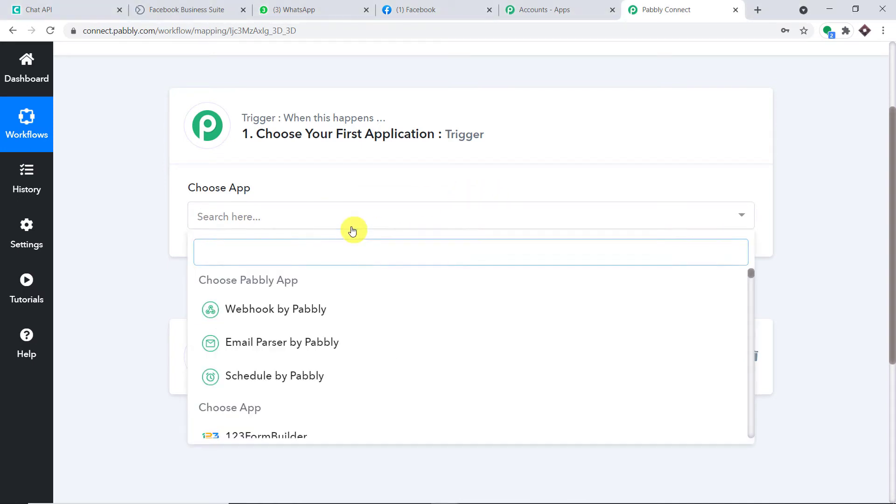
{"action": "type", "text": "face"}
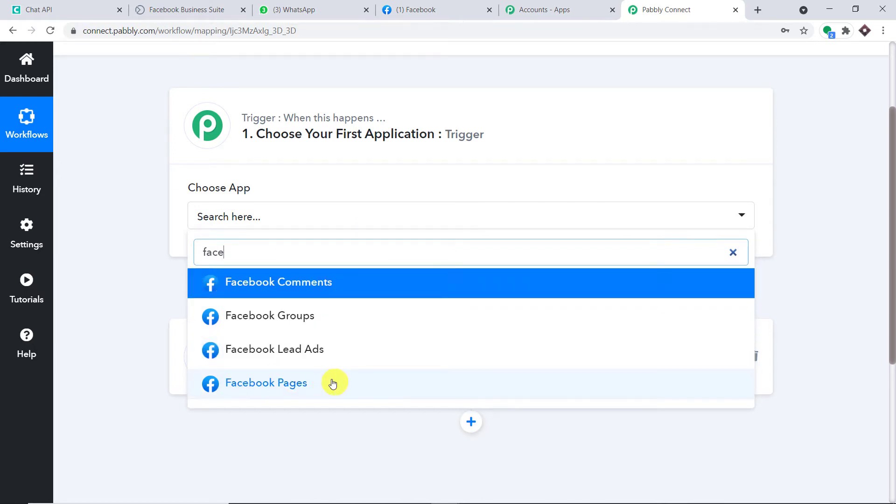
{"action": "left_click", "coordinate": [284, 351]}
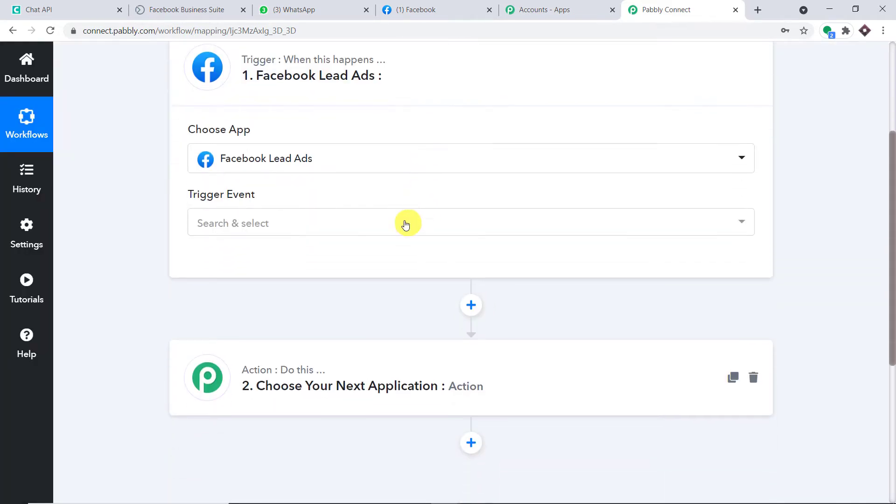
{"action": "left_click", "coordinate": [406, 222]}
{"action": "left_click", "coordinate": [333, 307]}
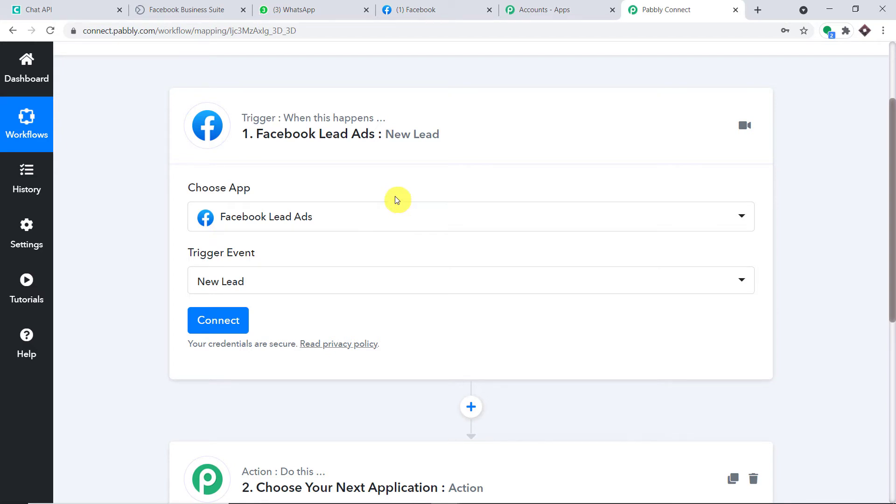
{"action": "left_click", "coordinate": [360, 282]}
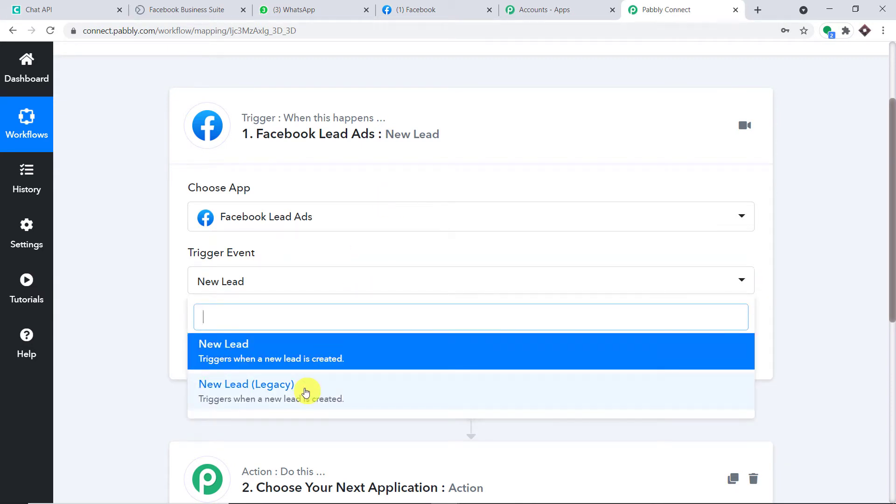
{"action": "left_click", "coordinate": [41, 339]}
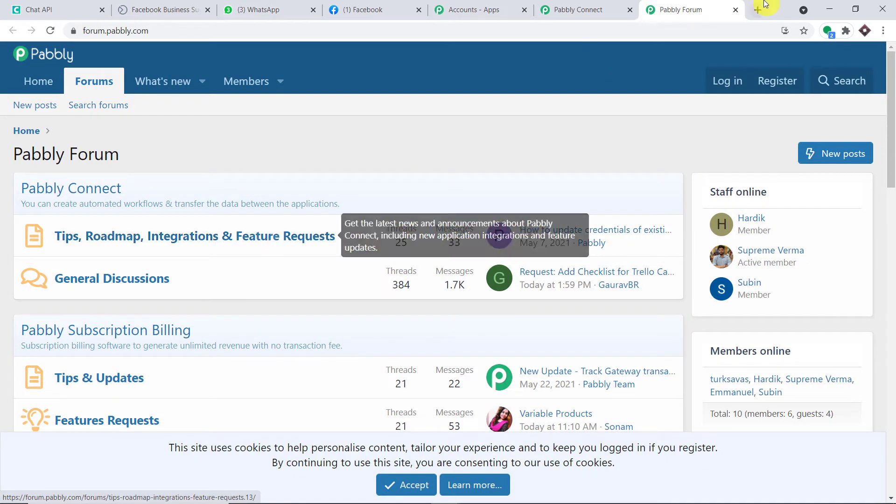
{"action": "left_click", "coordinate": [735, 10]}
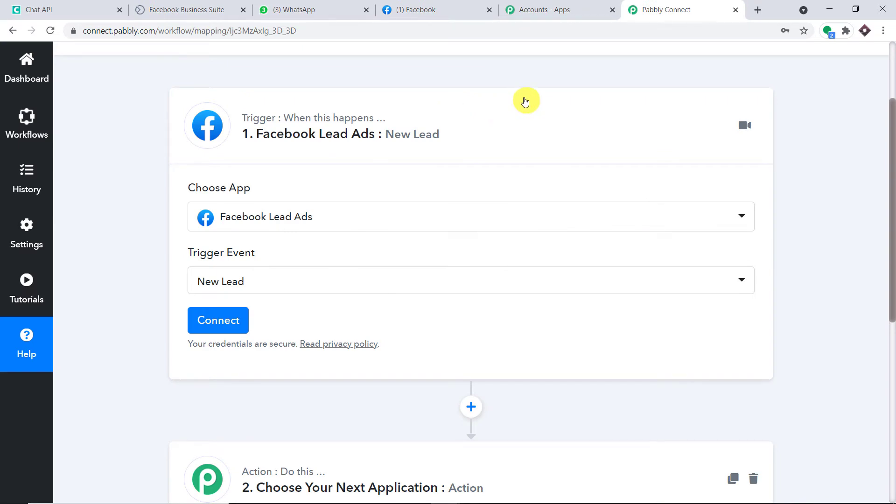
Step: Authorize a new Facebook Lead Ads connection for the trigger
{"action": "left_click", "coordinate": [226, 322]}
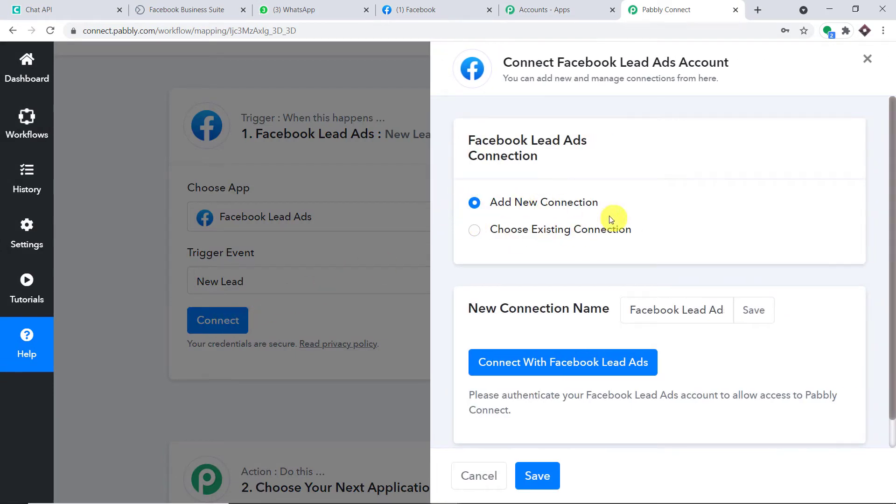
{"action": "left_click", "coordinate": [541, 362]}
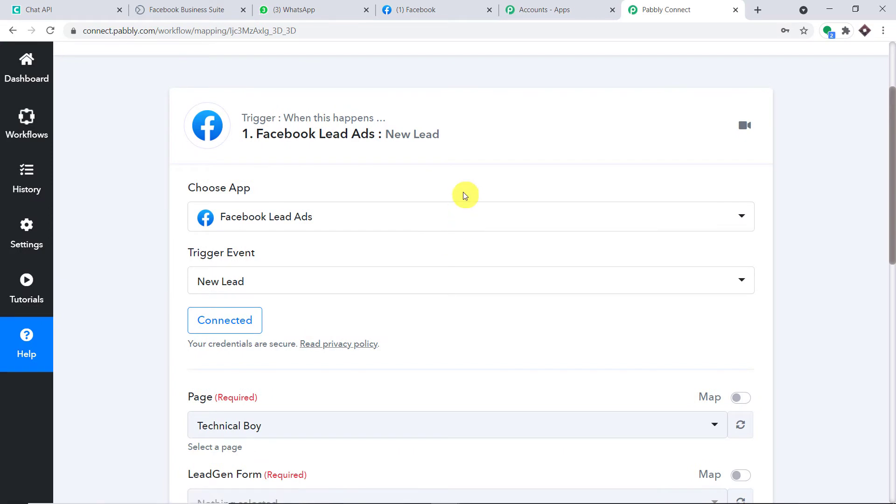
{"action": "scroll", "coordinate": [462, 189], "scroll_direction": "down", "scroll_amount": 3}
{"action": "scroll", "coordinate": [460, 187], "scroll_direction": "down", "scroll_amount": 1}
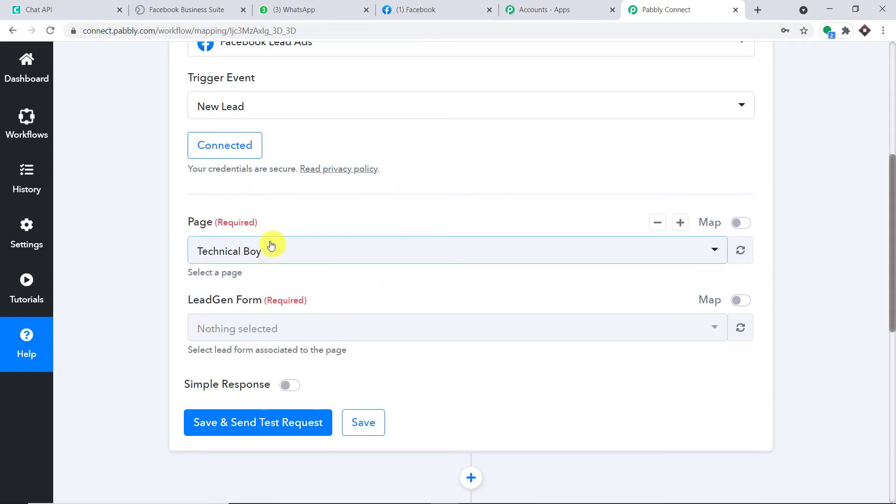
Step: Choose Mypage as the trigger's Facebook page
{"action": "left_click", "coordinate": [281, 253]}
{"action": "scroll", "coordinate": [316, 350], "scroll_direction": "down", "scroll_amount": 10}
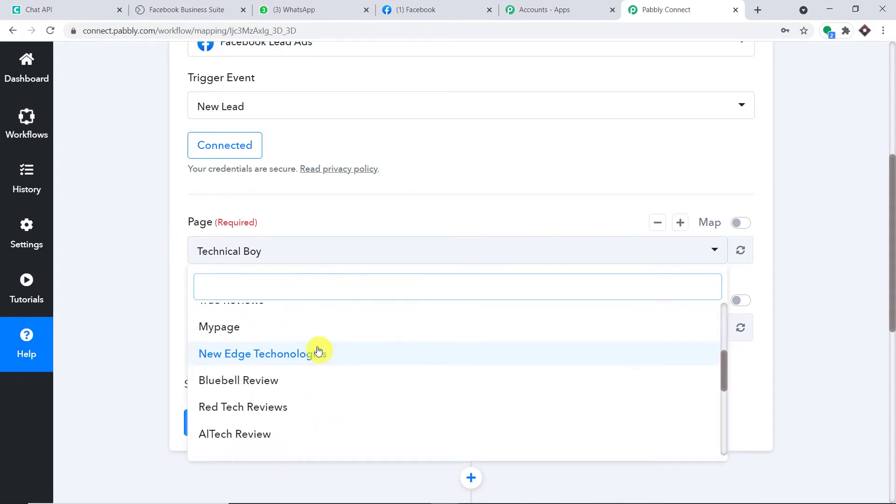
{"action": "scroll", "coordinate": [316, 349], "scroll_direction": "down", "scroll_amount": 1}
{"action": "scroll", "coordinate": [313, 345], "scroll_direction": "up", "scroll_amount": 5}
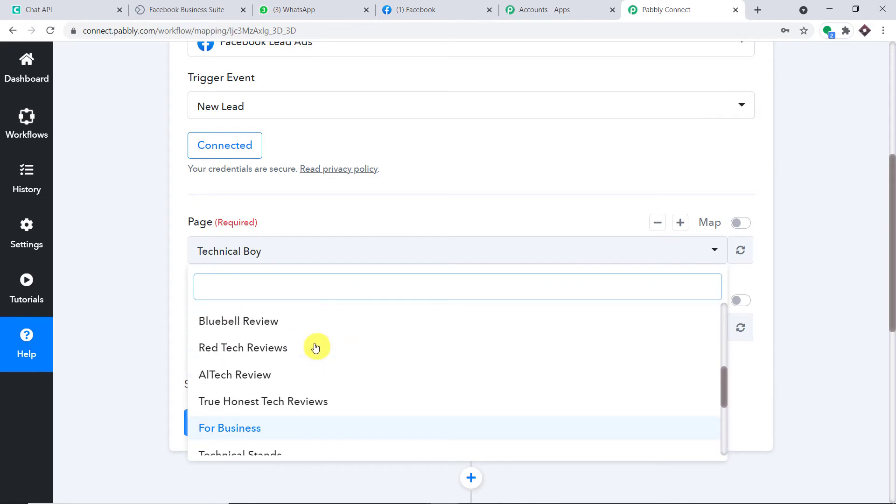
{"action": "scroll", "coordinate": [310, 339], "scroll_direction": "up", "scroll_amount": 1}
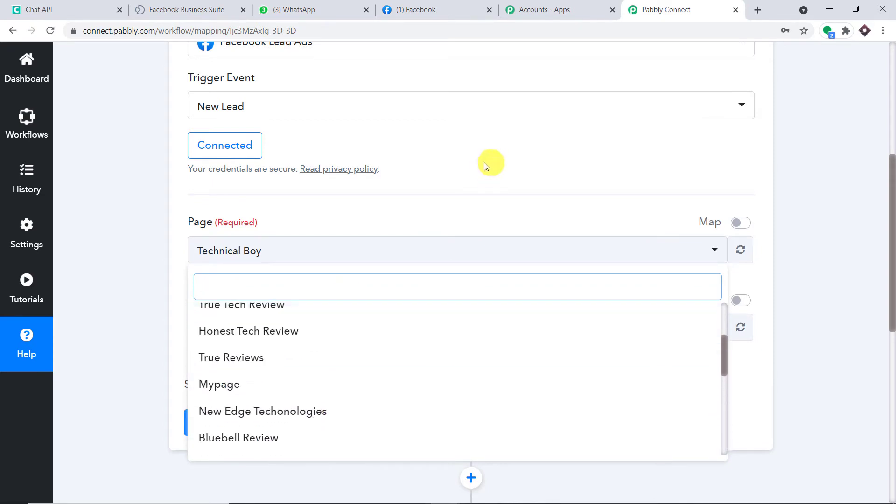
{"action": "scroll", "coordinate": [306, 336], "scroll_direction": "up", "scroll_amount": 3}
{"action": "scroll", "coordinate": [298, 348], "scroll_direction": "down", "scroll_amount": 3}
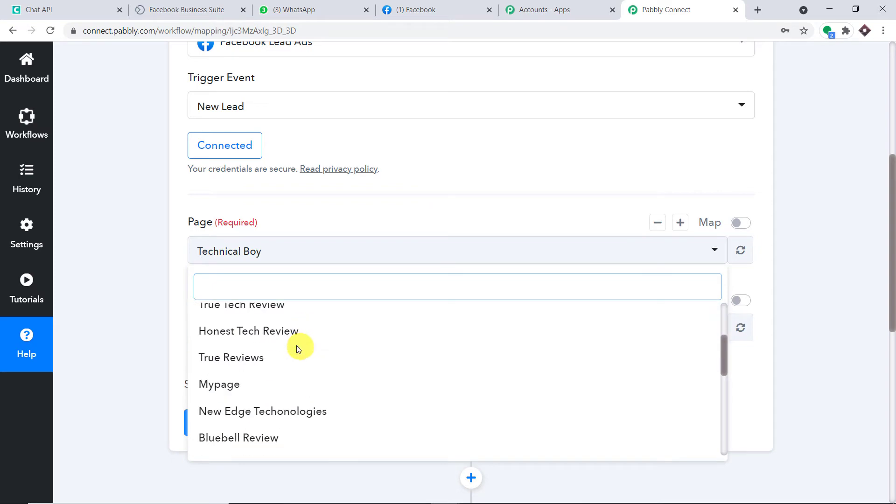
{"action": "left_click", "coordinate": [276, 382]}
Step: Check the Pages you manage list on Facebook before returning to Pabbly Connect
{"action": "left_click", "coordinate": [434, 6]}
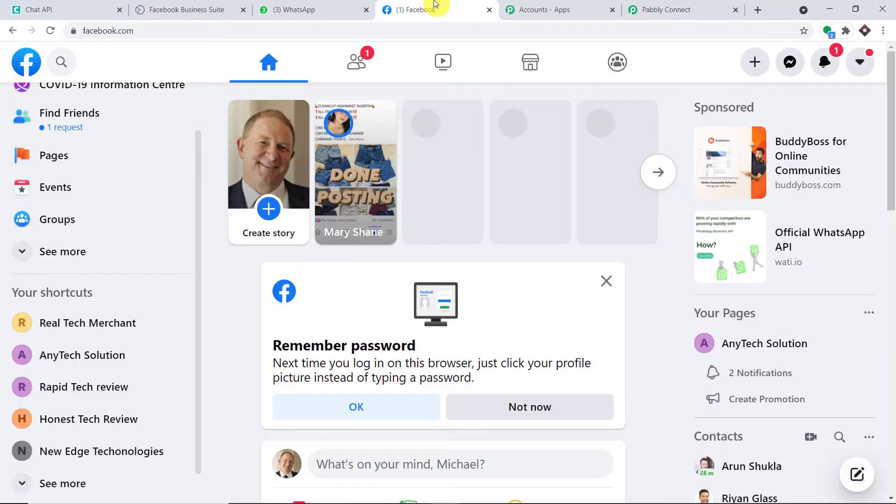
{"action": "left_click", "coordinate": [89, 158]}
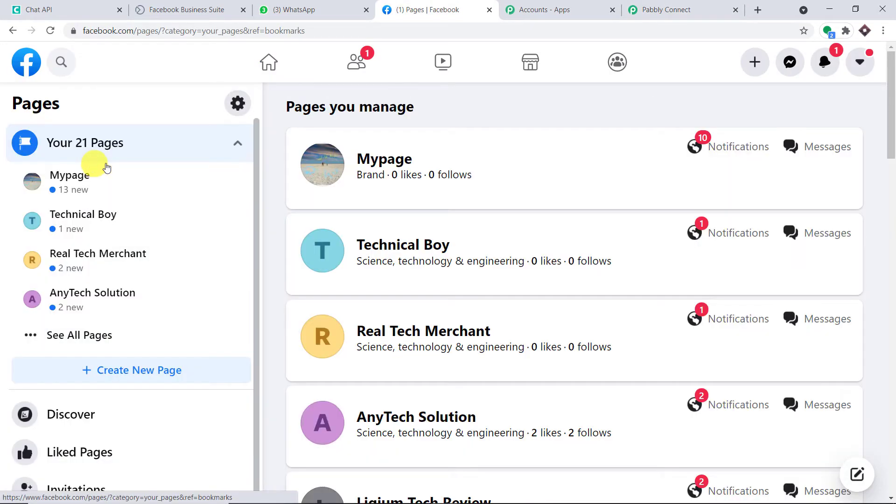
{"action": "scroll", "coordinate": [466, 183], "scroll_direction": "down", "scroll_amount": 3}
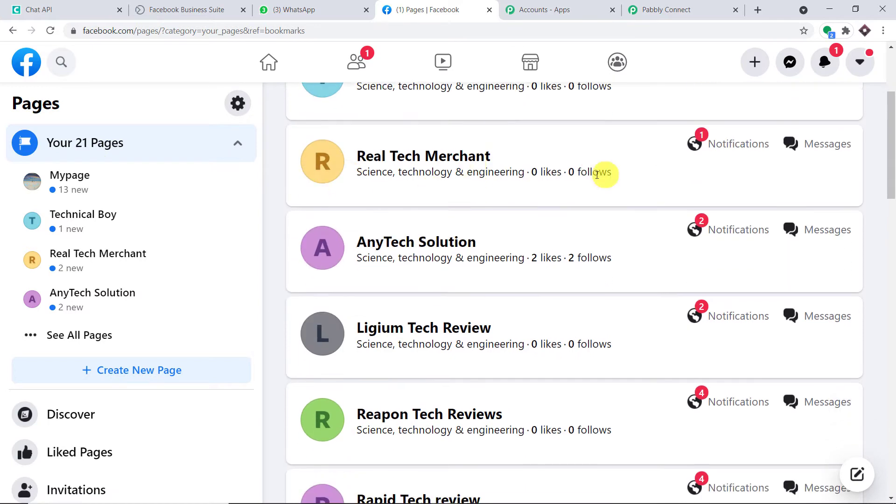
{"action": "scroll", "coordinate": [596, 175], "scroll_direction": "down", "scroll_amount": 20}
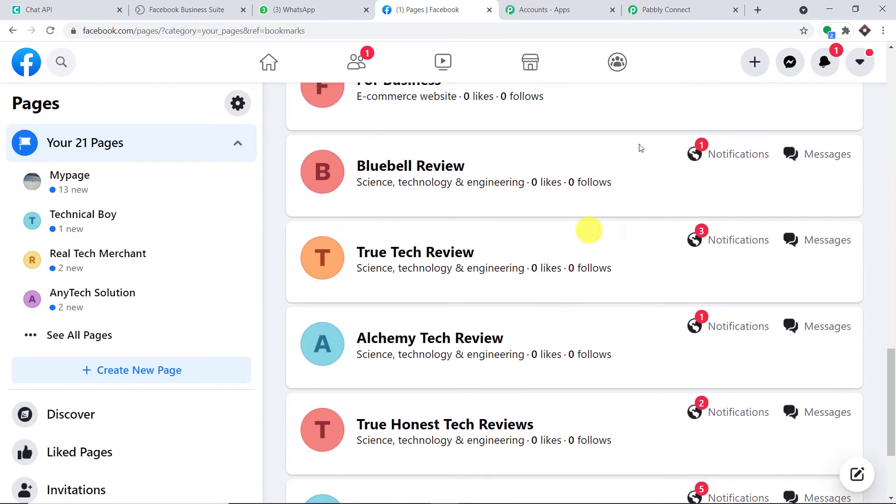
{"action": "left_click", "coordinate": [680, 9]}
Step: Keep Mypage as the page and browse its lead forms without changing the selection
{"action": "left_click", "coordinate": [344, 259]}
{"action": "scroll", "coordinate": [375, 343], "scroll_direction": "down", "scroll_amount": 3}
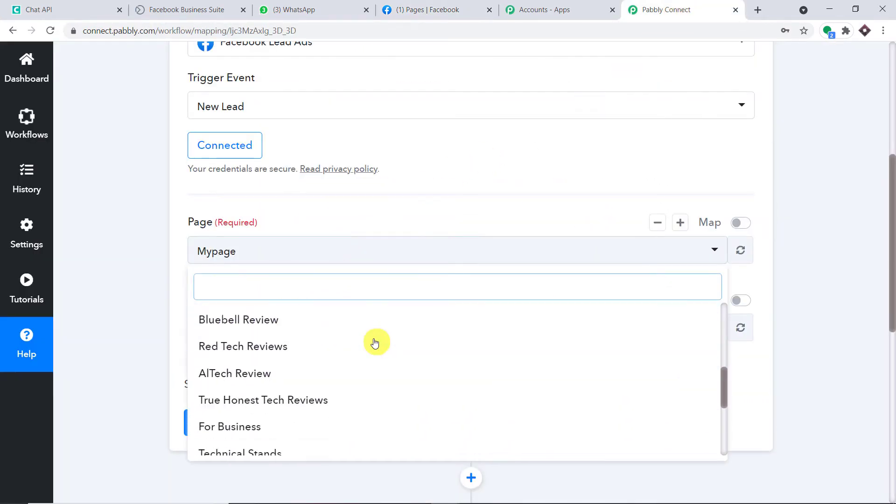
{"action": "scroll", "coordinate": [374, 343], "scroll_direction": "down", "scroll_amount": 3}
{"action": "scroll", "coordinate": [372, 342], "scroll_direction": "up", "scroll_amount": 5}
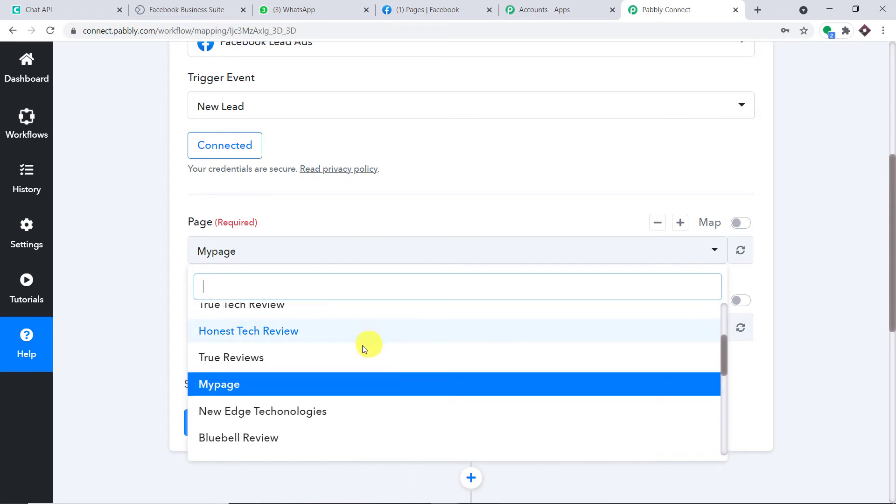
{"action": "left_click", "coordinate": [313, 391]}
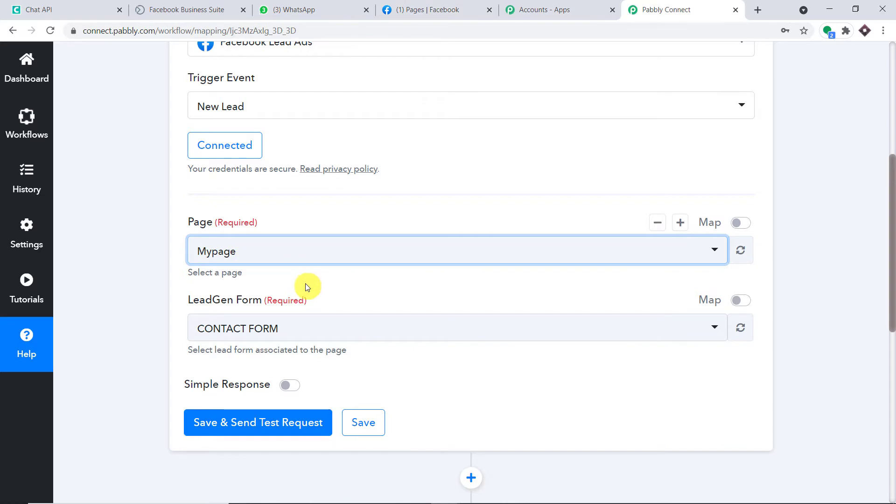
{"action": "scroll", "coordinate": [287, 241], "scroll_direction": "down", "scroll_amount": 1}
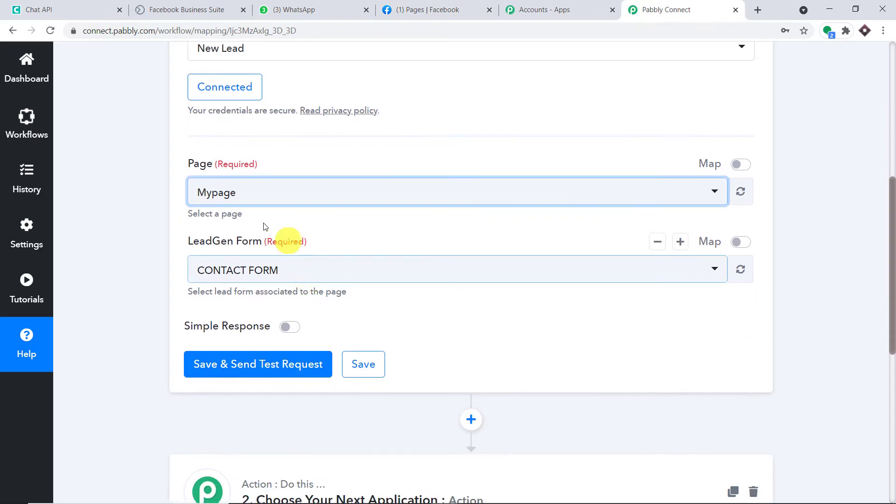
{"action": "left_click", "coordinate": [276, 277]}
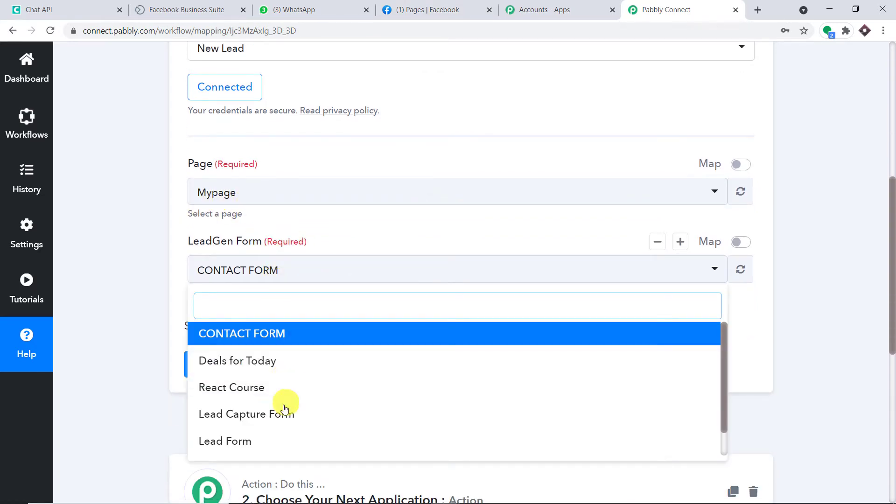
{"action": "scroll", "coordinate": [296, 414], "scroll_direction": "down", "scroll_amount": 1}
{"action": "scroll", "coordinate": [310, 355], "scroll_direction": "up", "scroll_amount": 2}
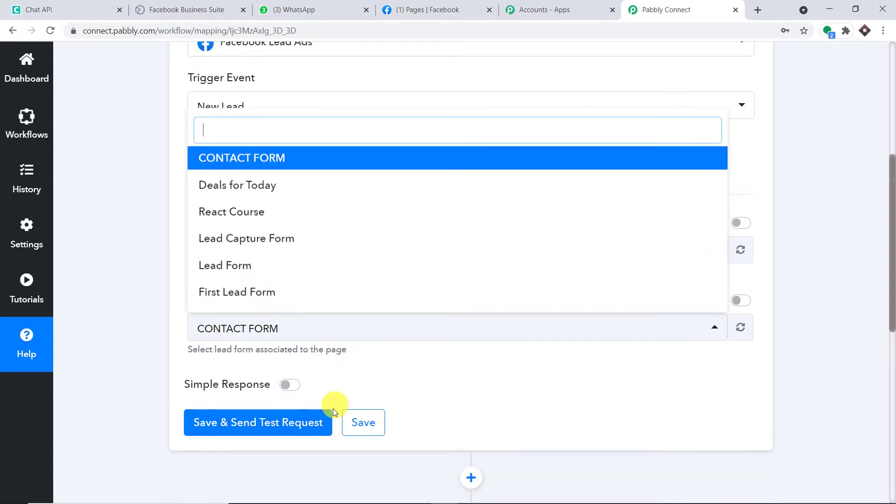
{"action": "left_click", "coordinate": [798, 202]}
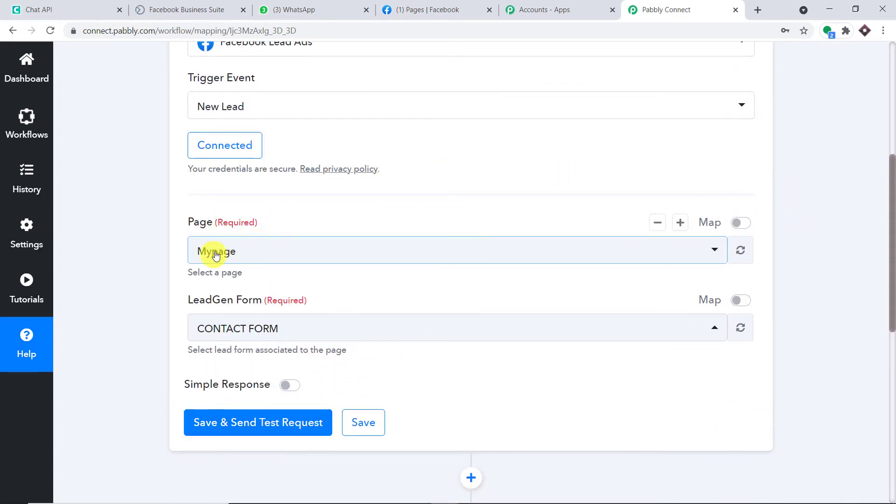
Step: Try True Tech Review as the page and find it has no lead forms
{"action": "left_click", "coordinate": [291, 256]}
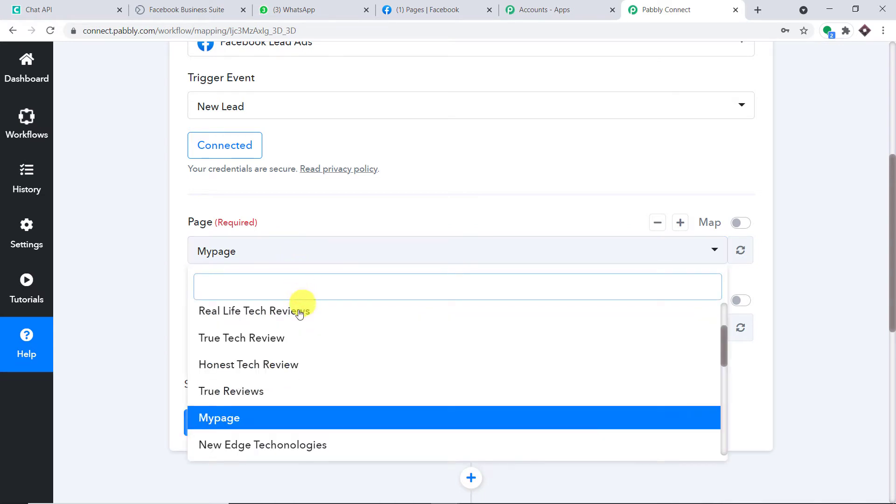
{"action": "left_click", "coordinate": [321, 329]}
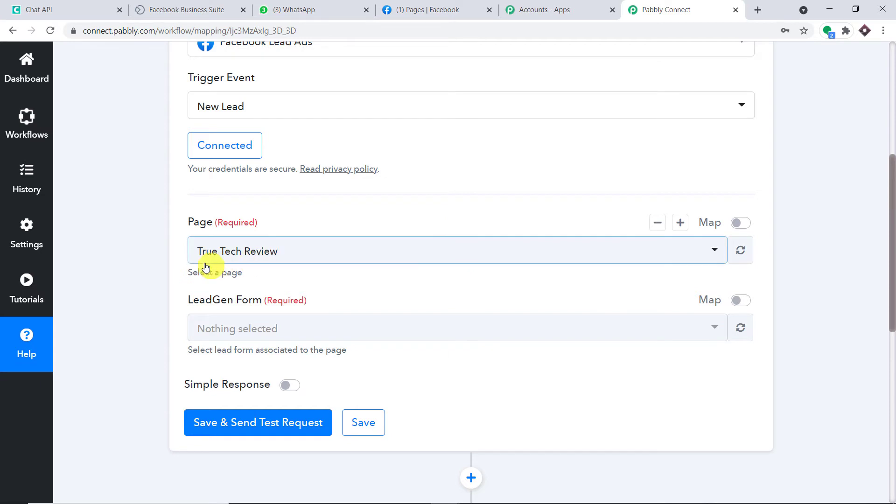
{"action": "left_click", "coordinate": [279, 327]}
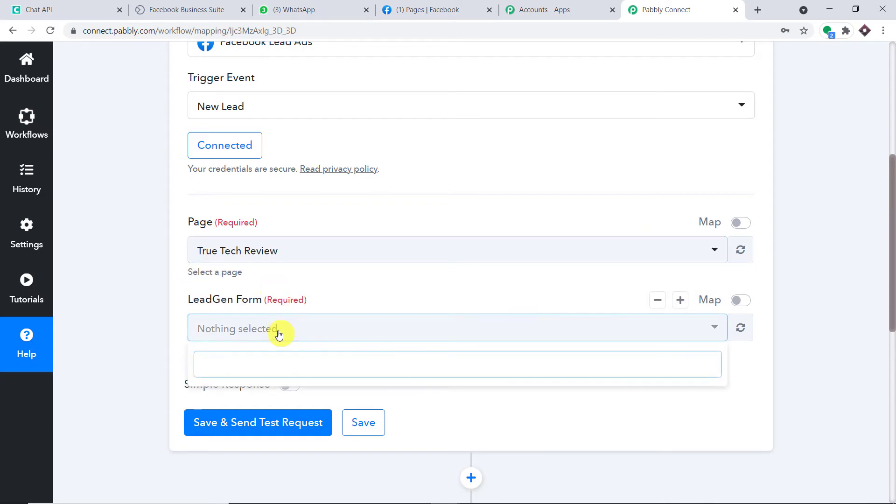
{"action": "left_click", "coordinate": [342, 290]}
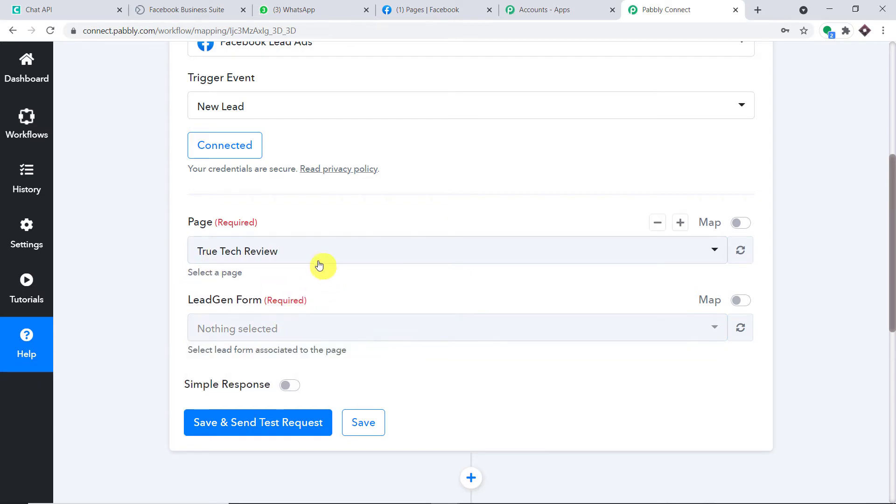
Step: Switch the page back to Mypage, review its forms, then go to Facebook's managed pages
{"action": "left_click", "coordinate": [315, 256]}
{"action": "scroll", "coordinate": [279, 347], "scroll_direction": "up", "scroll_amount": 1}
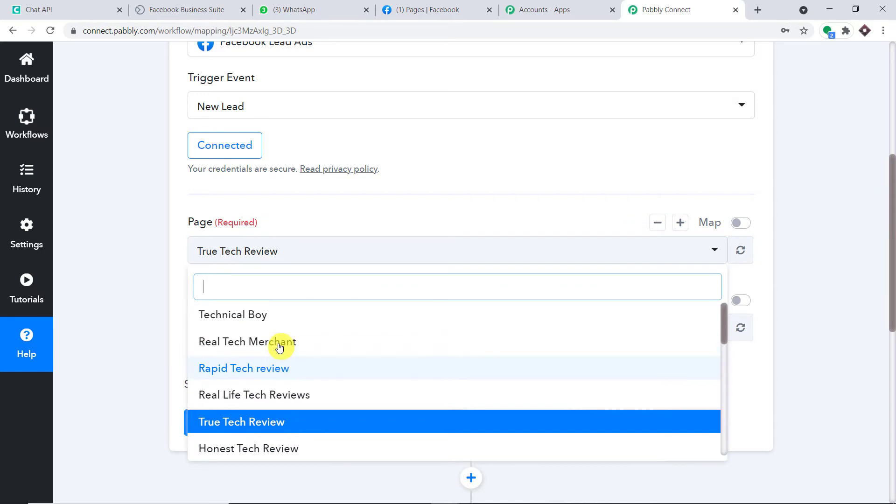
{"action": "scroll", "coordinate": [279, 348], "scroll_direction": "down", "scroll_amount": 3}
{"action": "left_click", "coordinate": [262, 329]}
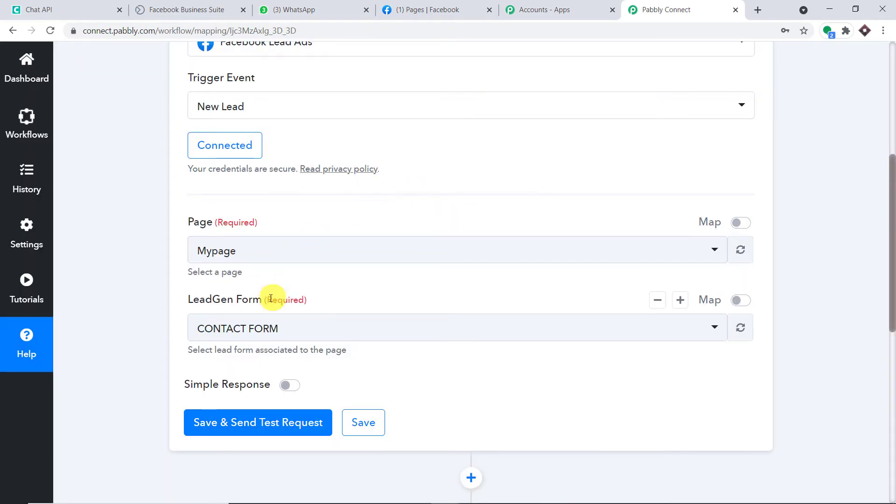
{"action": "scroll", "coordinate": [207, 273], "scroll_direction": "down", "scroll_amount": 1}
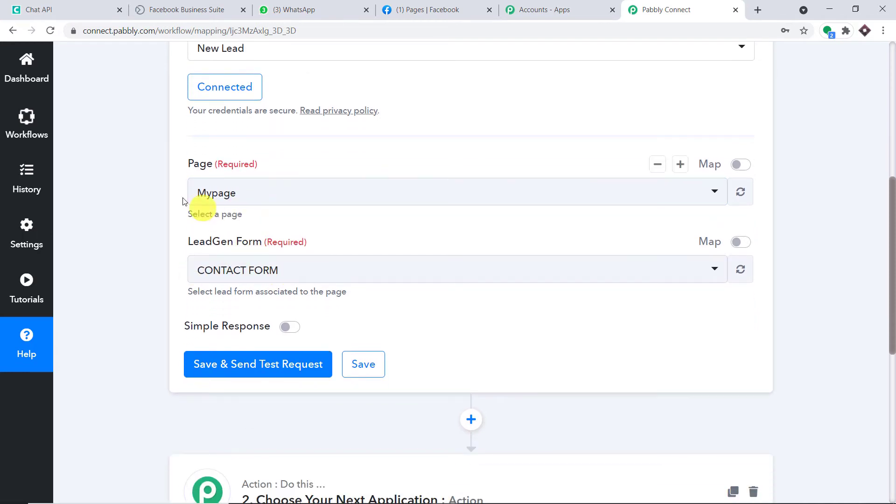
{"action": "left_click", "coordinate": [254, 274]}
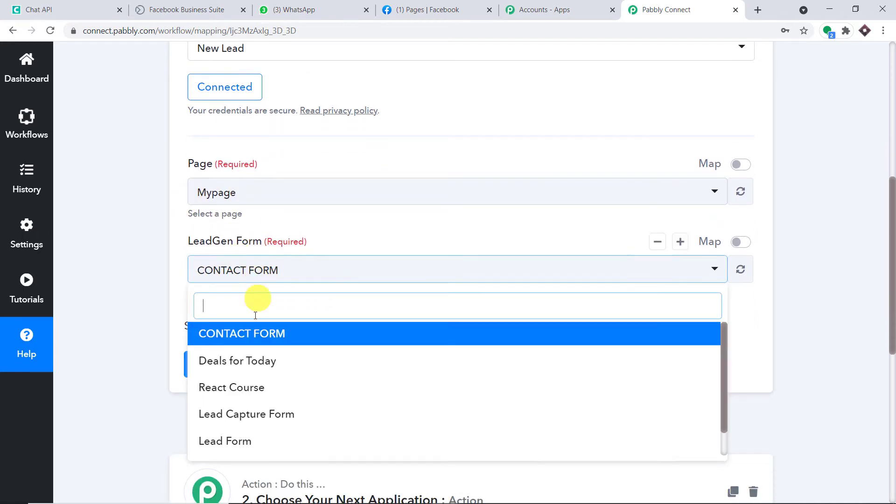
{"action": "scroll", "coordinate": [266, 364], "scroll_direction": "down", "scroll_amount": 1}
{"action": "left_click", "coordinate": [345, 227]}
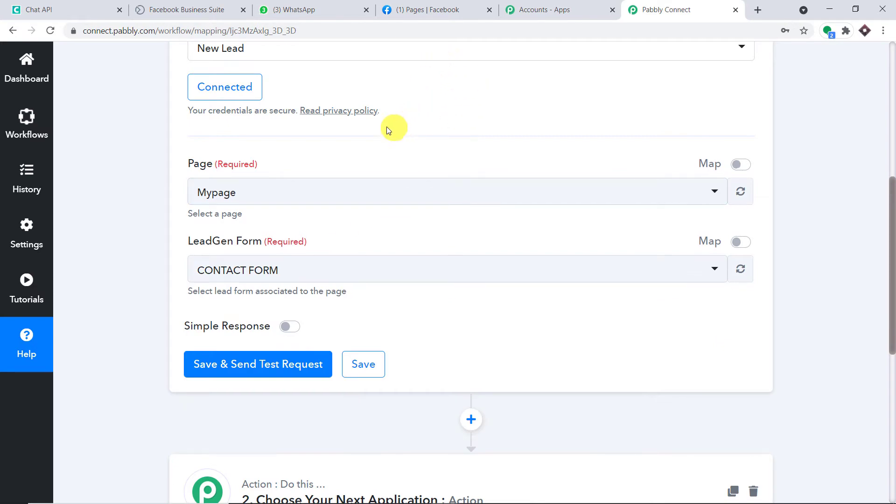
{"action": "left_click", "coordinate": [408, 10]}
{"action": "scroll", "coordinate": [450, 196], "scroll_direction": "up", "scroll_amount": 20}
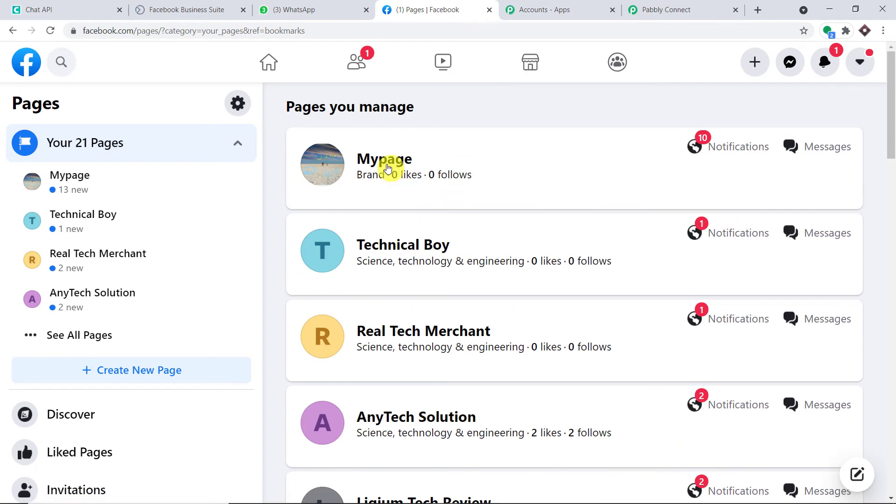
Step: Open Mypage's Lead Ads Forms library via Publishing Tools and view it in Business Suite
{"action": "left_click", "coordinate": [386, 159]}
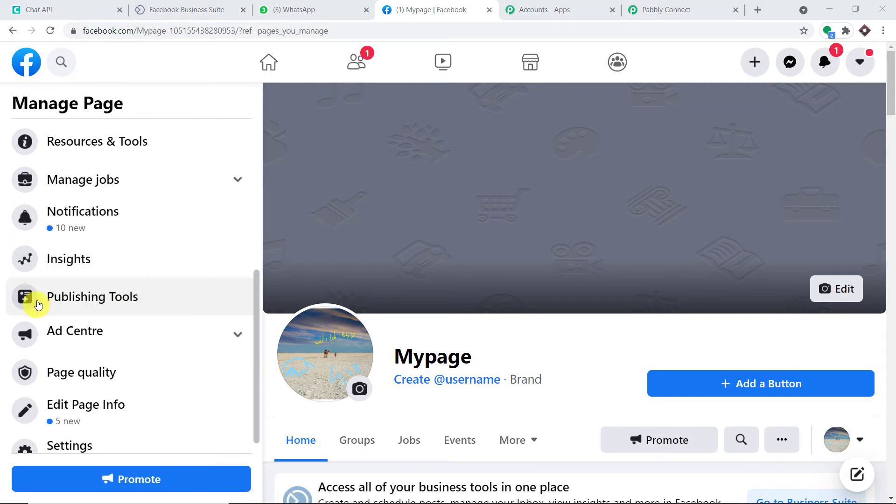
{"action": "left_click", "coordinate": [114, 299]}
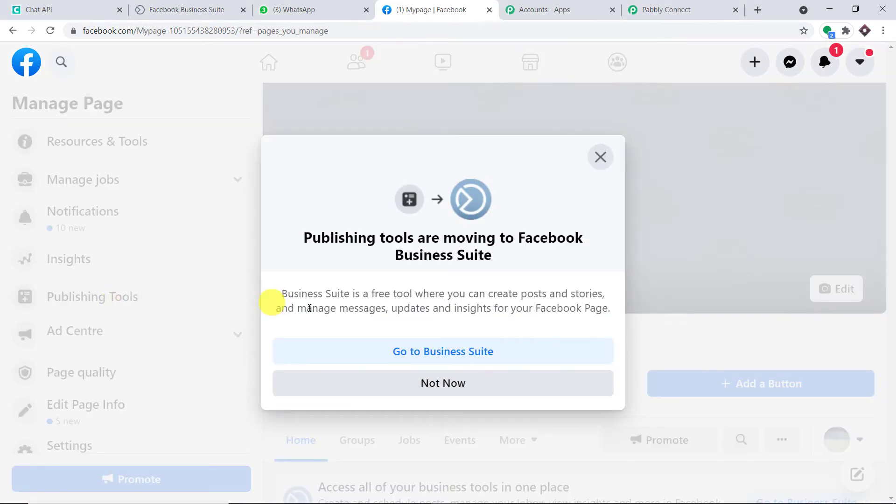
{"action": "left_click", "coordinate": [428, 384]}
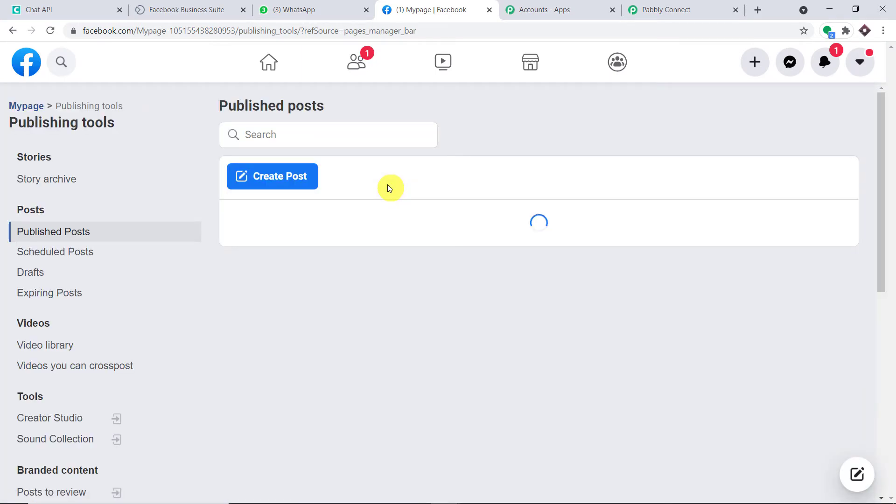
{"action": "scroll", "coordinate": [145, 322], "scroll_direction": "down", "scroll_amount": 5}
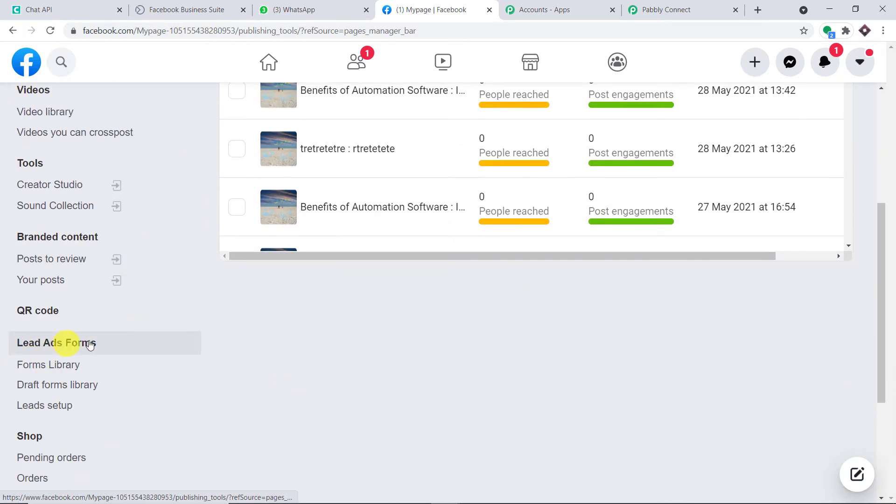
{"action": "left_click", "coordinate": [45, 366]}
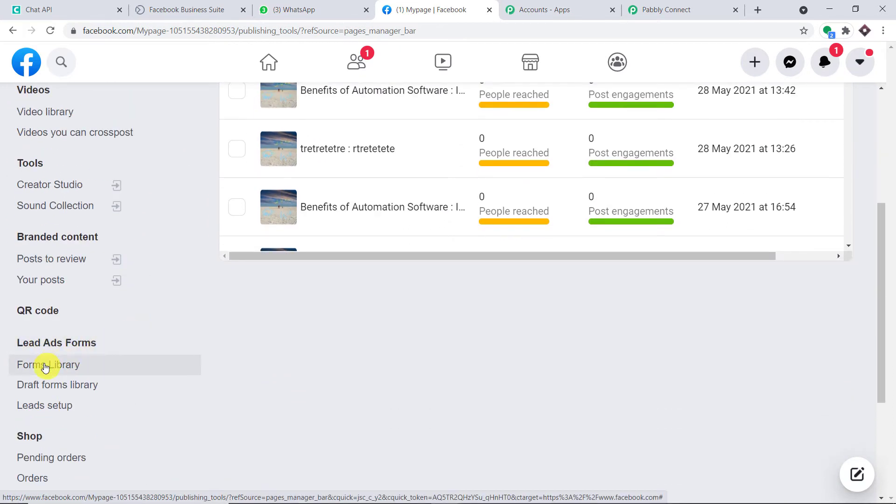
{"action": "scroll", "coordinate": [513, 300], "scroll_direction": "up", "scroll_amount": 1}
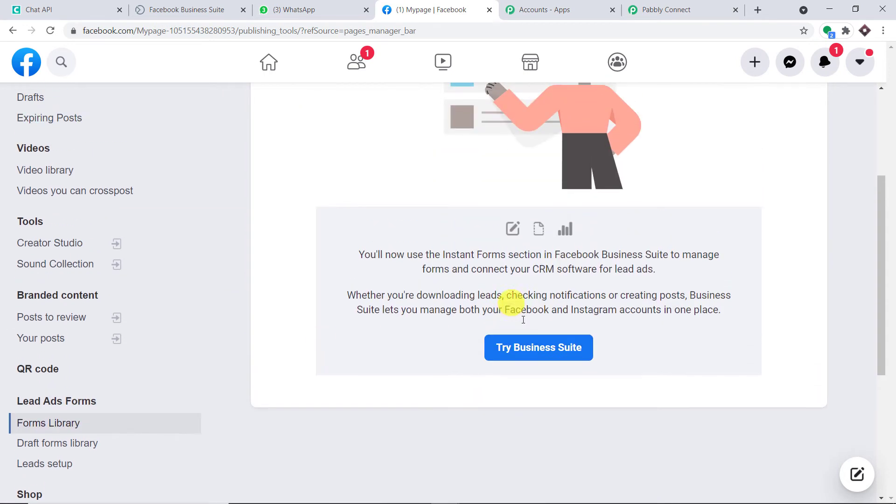
{"action": "left_click", "coordinate": [535, 354]}
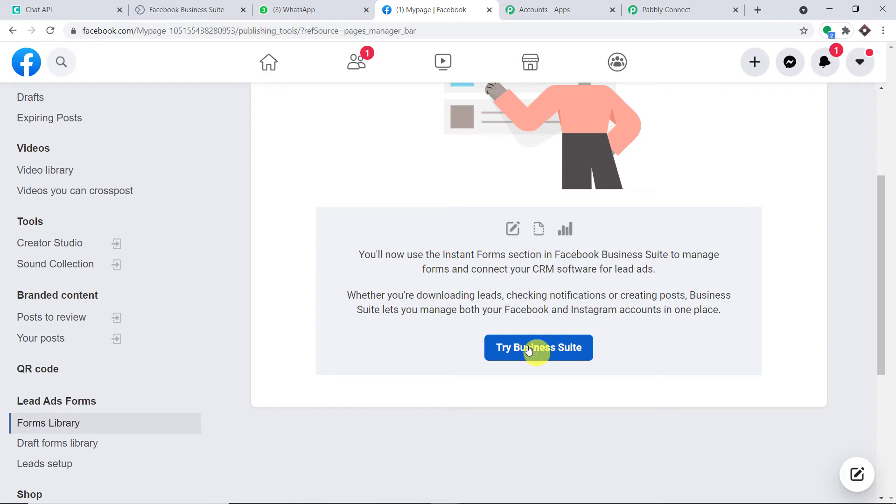
{"action": "left_click", "coordinate": [535, 354]}
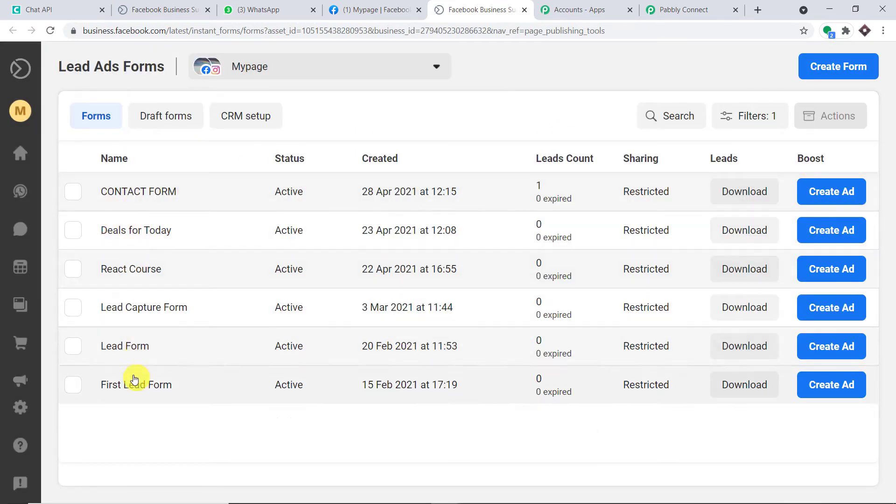
Step: Select Deals for Today, launch Test form from its side panel, then return to Pabbly Connect
{"action": "left_click", "coordinate": [153, 232]}
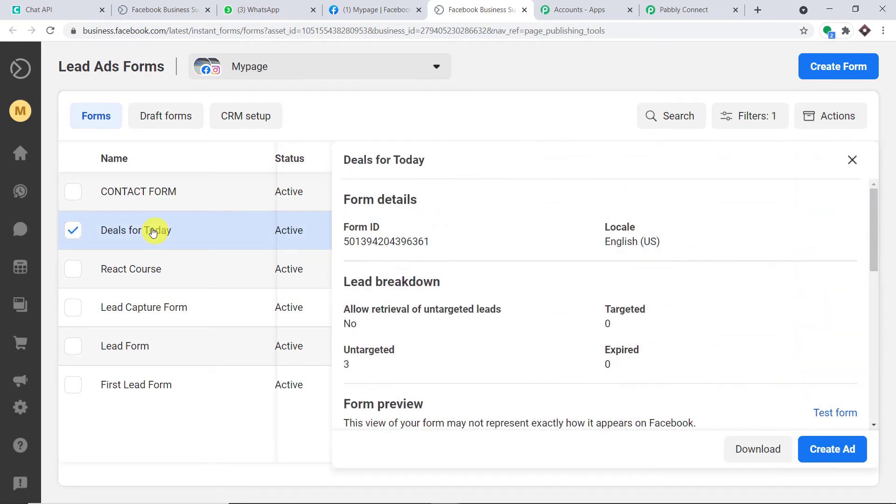
{"action": "left_click", "coordinate": [822, 414]}
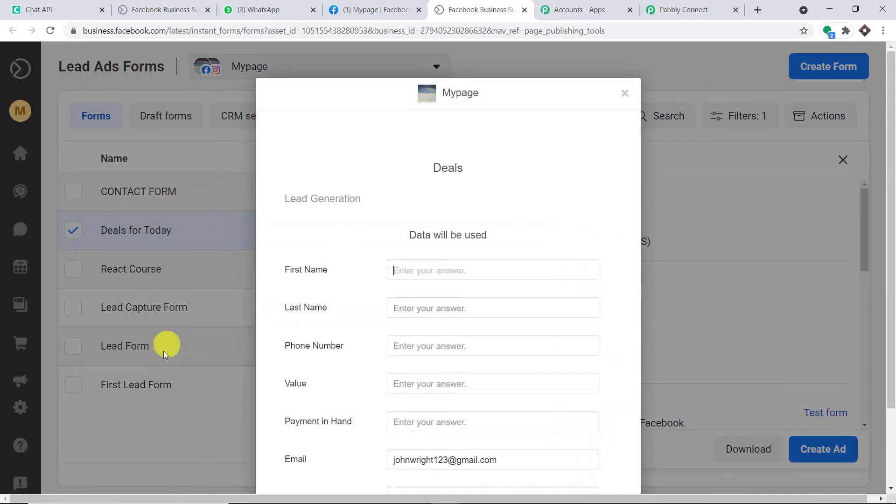
{"action": "left_click", "coordinate": [681, 9]}
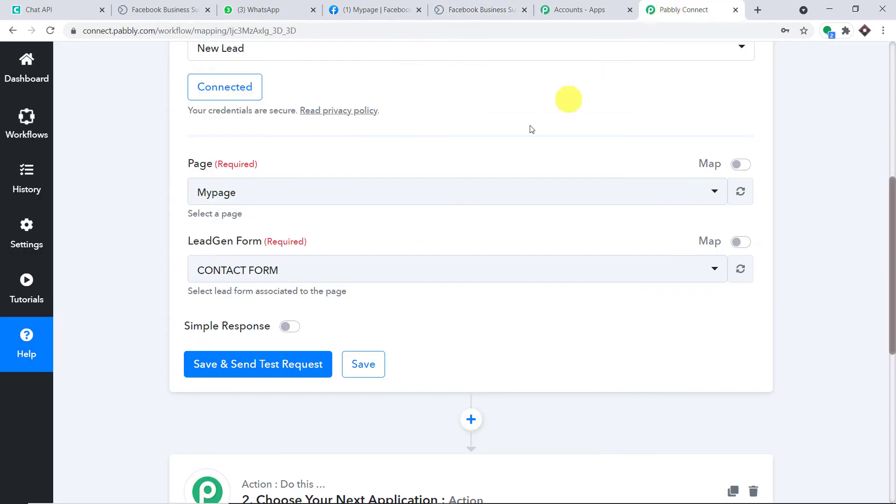
Step: Select 'Deals for Today' as the trigger's LeadGen Form, then return to the Deals test form
{"action": "left_click", "coordinate": [235, 271]}
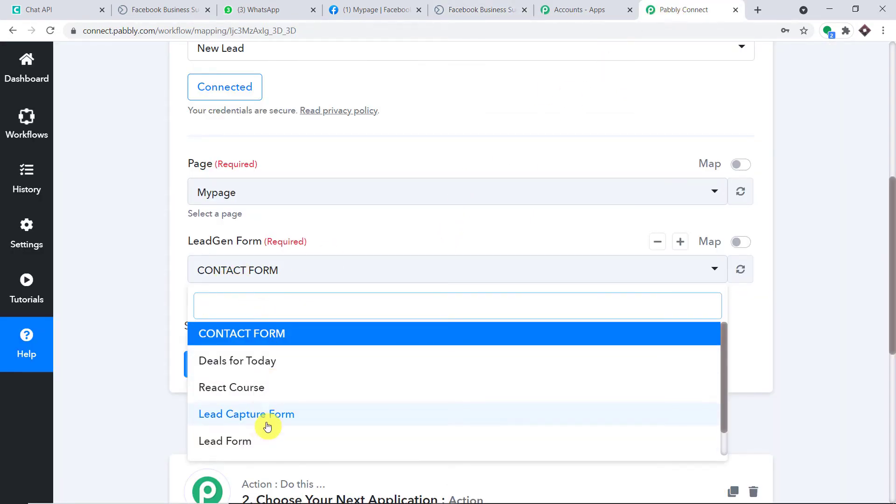
{"action": "scroll", "coordinate": [286, 363], "scroll_direction": "down", "scroll_amount": 1}
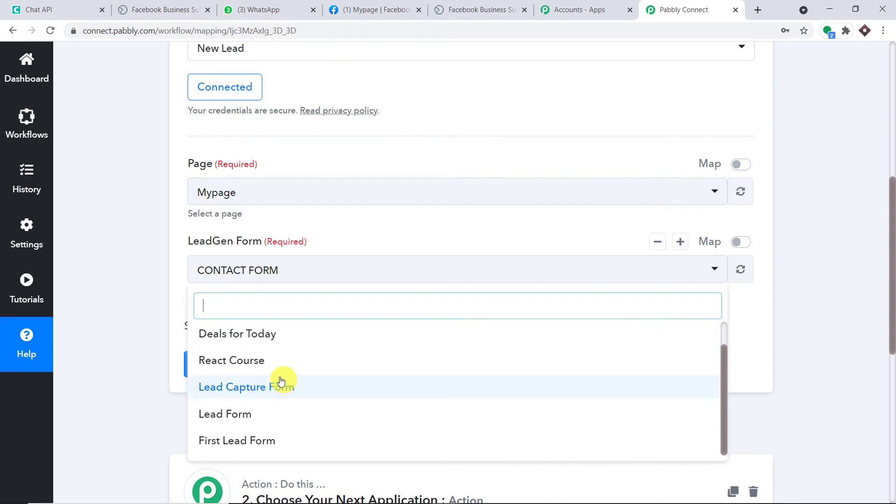
{"action": "scroll", "coordinate": [275, 360], "scroll_direction": "up", "scroll_amount": 1}
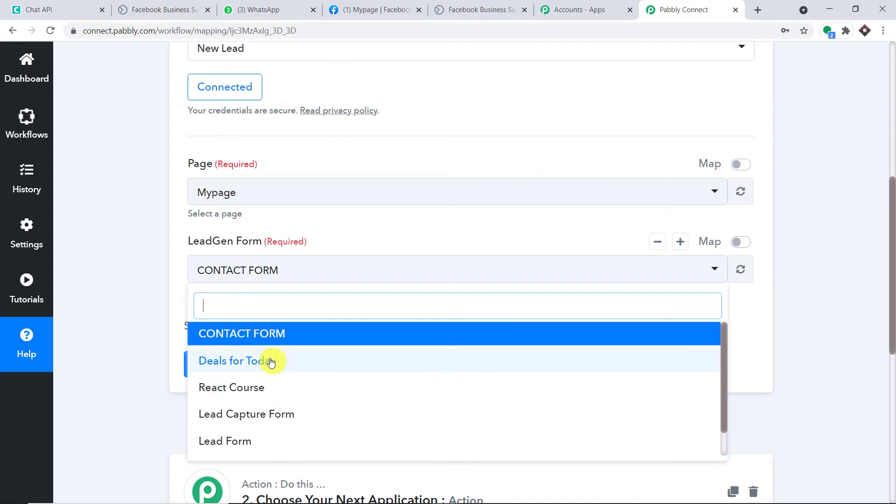
{"action": "left_click", "coordinate": [234, 366]}
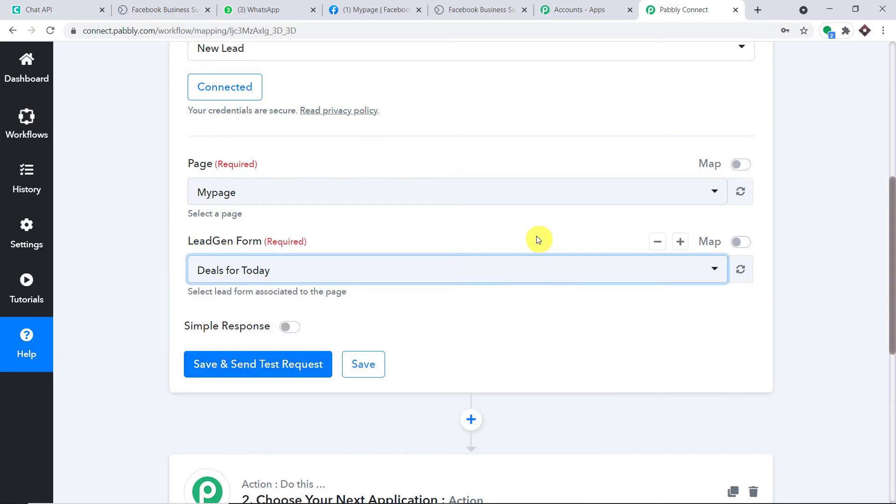
{"action": "scroll", "coordinate": [534, 233], "scroll_direction": "down", "scroll_amount": 1}
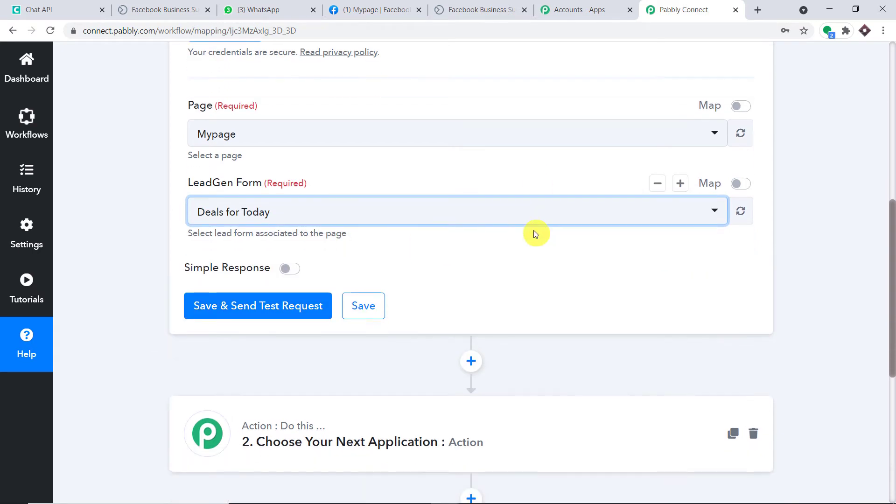
{"action": "left_click", "coordinate": [495, 13]}
{"action": "scroll", "coordinate": [424, 265], "scroll_direction": "down", "scroll_amount": 1}
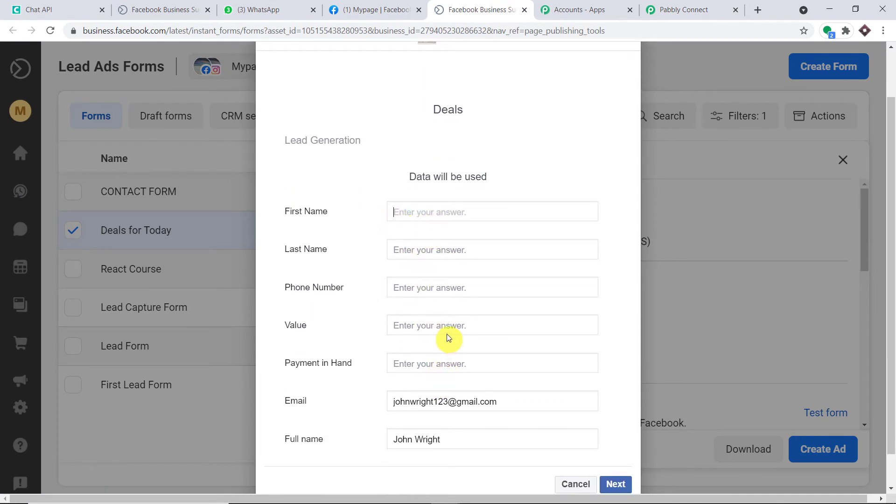
Step: Move between the Pabbly Connect and Mypage tabs, ending back on the Deals test form
{"action": "left_click", "coordinate": [682, 10]}
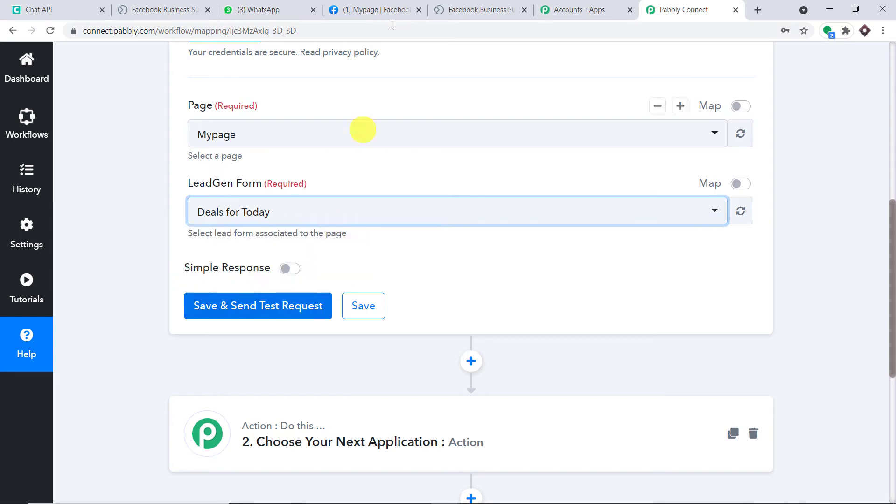
{"action": "left_click", "coordinate": [404, 5]}
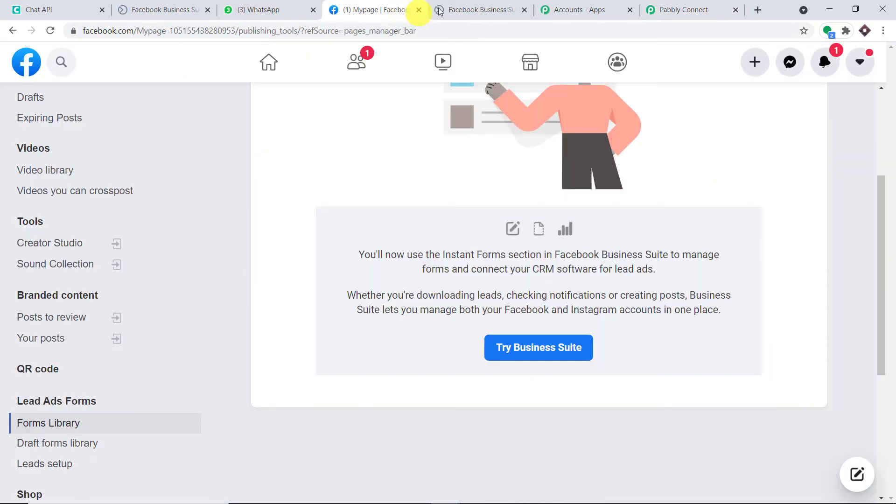
{"action": "left_click", "coordinate": [472, 7]}
Step: Fill in the lead's first name, last name and pasted phone number, then begin the Value answer
{"action": "left_click", "coordinate": [415, 212]}
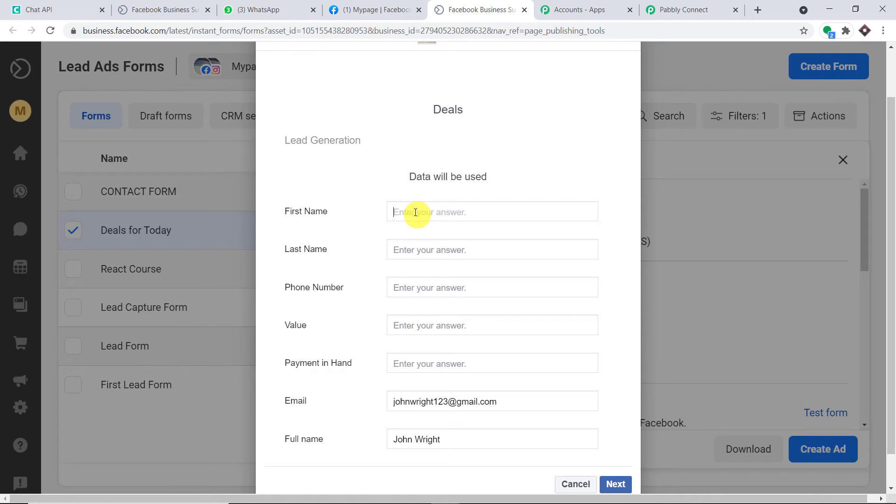
{"action": "left_click", "coordinate": [423, 255]}
{"action": "left_click", "coordinate": [439, 288]}
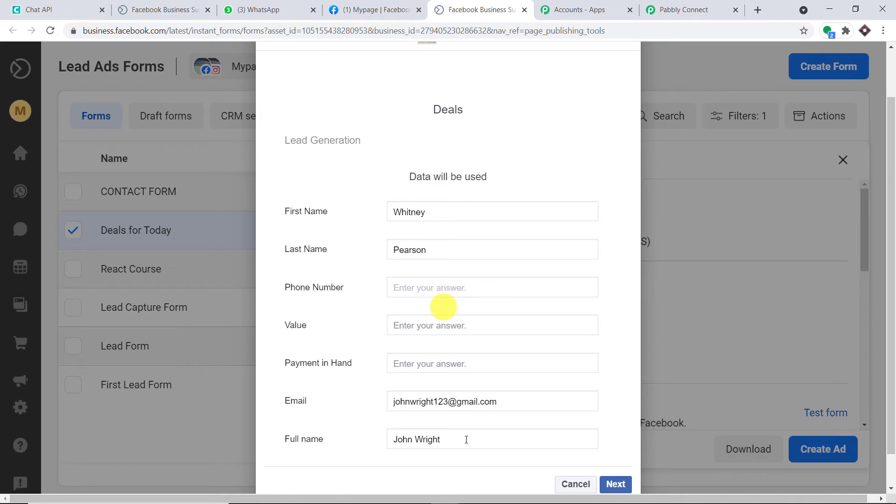
{"action": "key", "text": "ctrl+v"}
{"action": "left_click", "coordinate": [422, 326]}
{"action": "type", "text": "1"}
{"action": "key", "text": "BackSpace"}
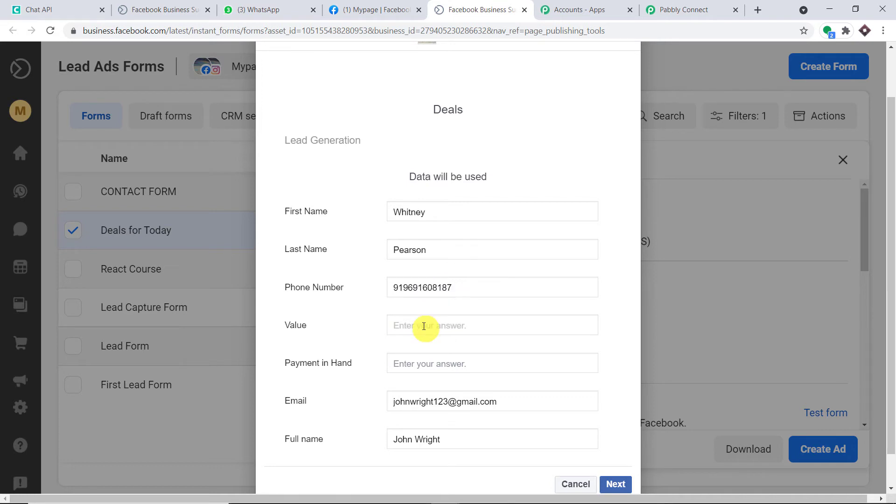
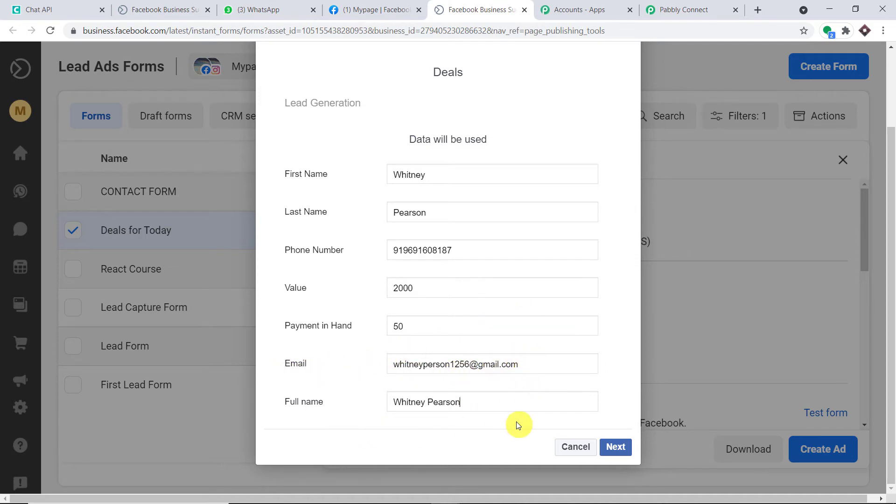
Step: Submit the sample lead on the Deals test form, then go back to the Pabbly Connect tab
{"action": "left_click", "coordinate": [624, 447]}
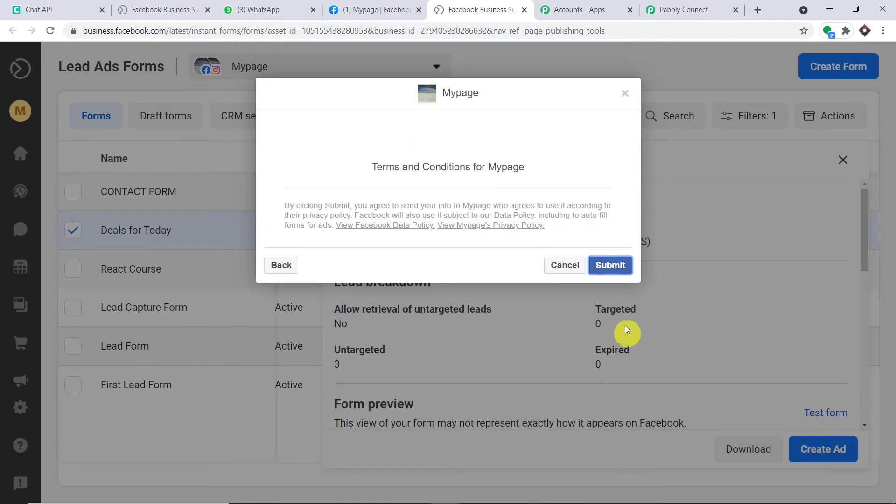
{"action": "left_click", "coordinate": [613, 269]}
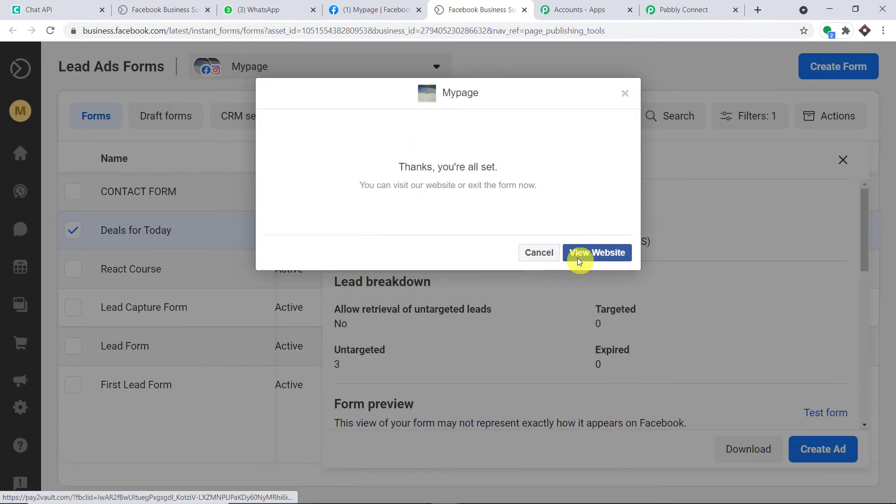
{"action": "left_click", "coordinate": [690, 9]}
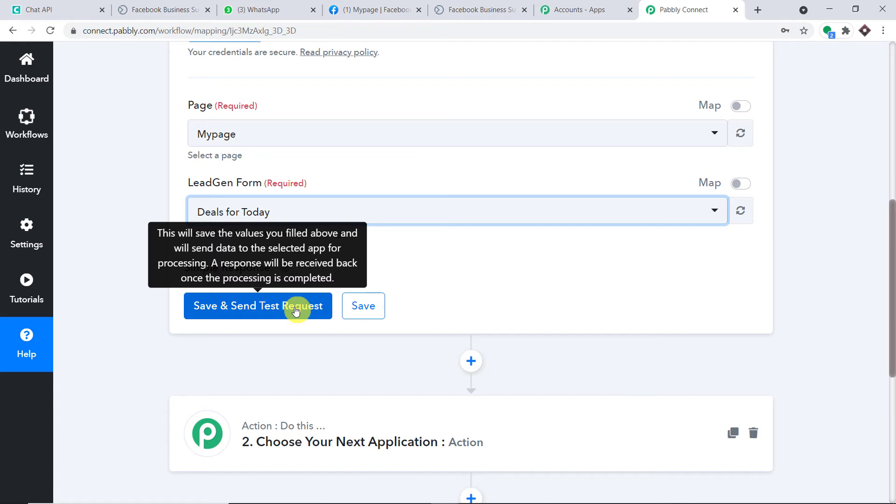
Step: Save the trigger, fetch the test lead, and review its name, phone, email, Value 2000 and Payment 50
{"action": "left_click", "coordinate": [295, 311]}
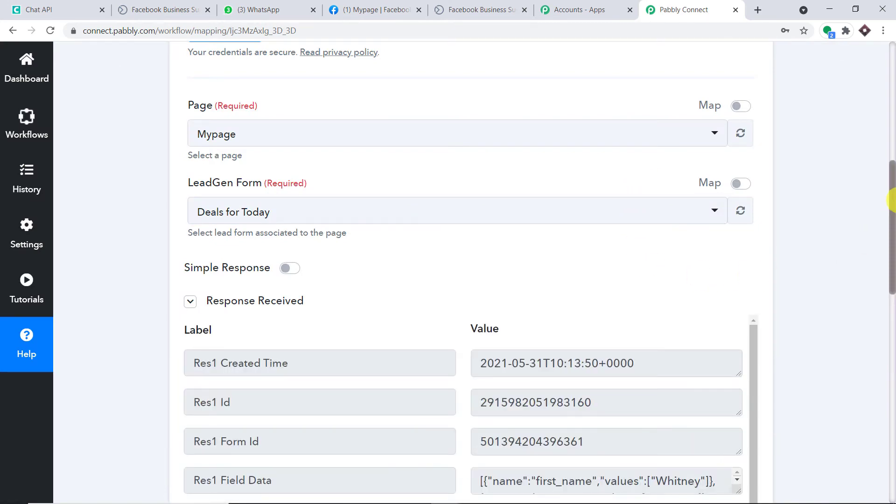
{"action": "left_click_drag", "start_coordinate": [891, 200], "coordinate": [894, 280]}
{"action": "scroll", "coordinate": [674, 206], "scroll_direction": "down", "scroll_amount": 3}
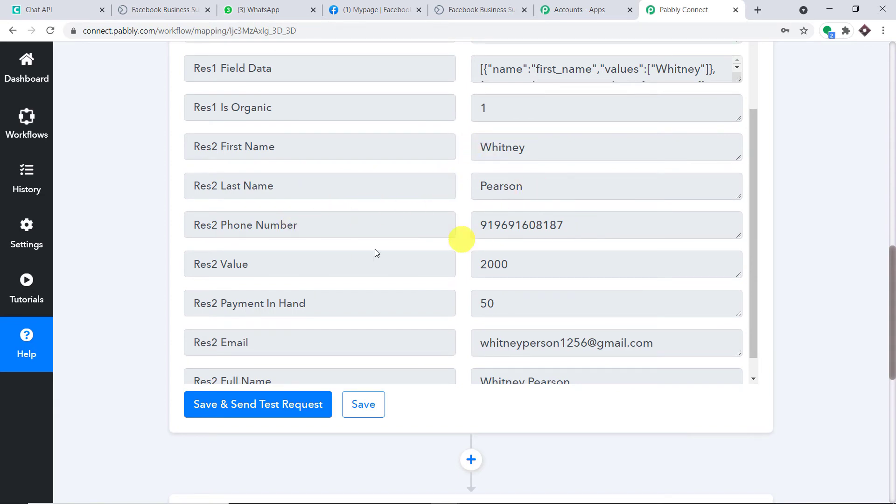
{"action": "scroll", "coordinate": [486, 239], "scroll_direction": "down", "scroll_amount": 1}
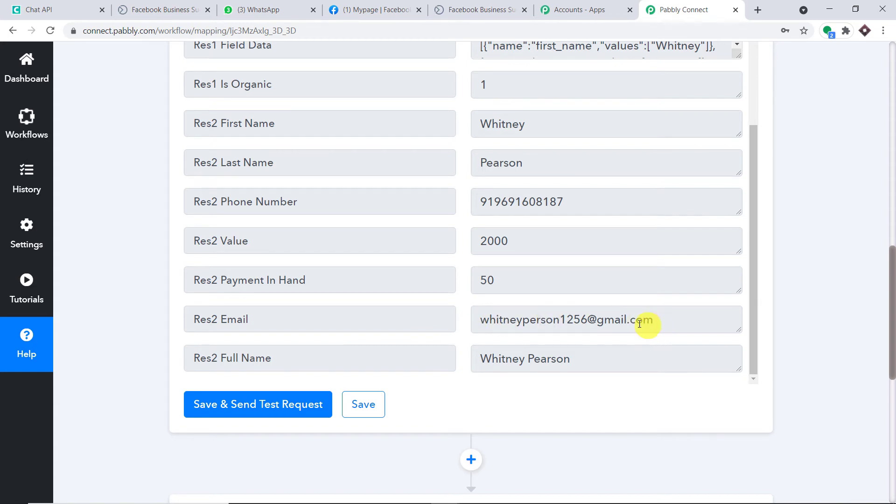
{"action": "scroll", "coordinate": [637, 326], "scroll_direction": "down", "scroll_amount": 1}
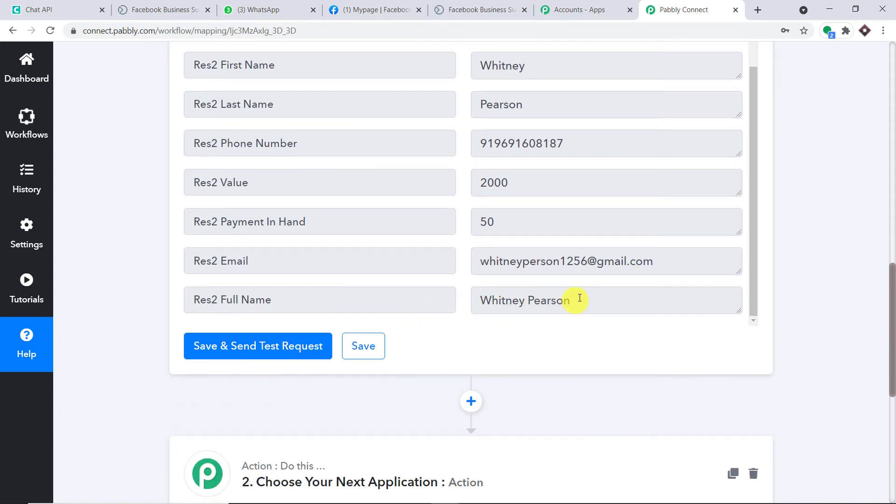
{"action": "scroll", "coordinate": [611, 294], "scroll_direction": "down", "scroll_amount": 1}
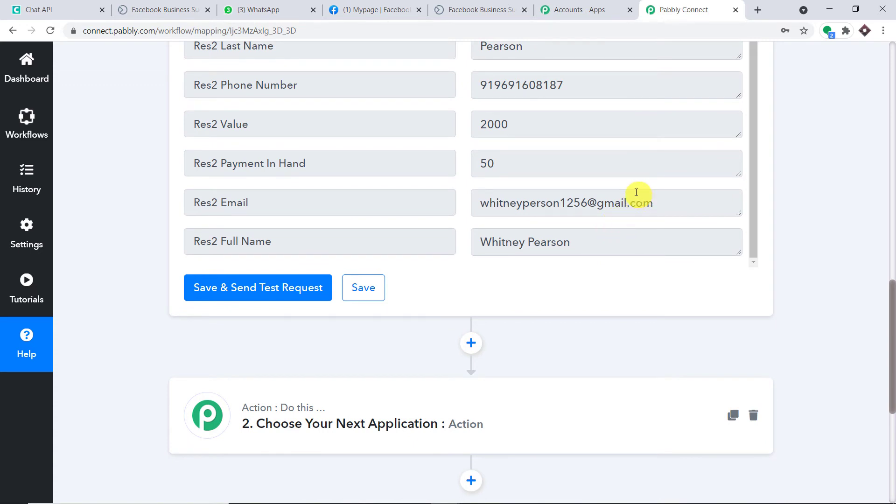
{"action": "scroll", "coordinate": [626, 200], "scroll_direction": "down", "scroll_amount": 5}
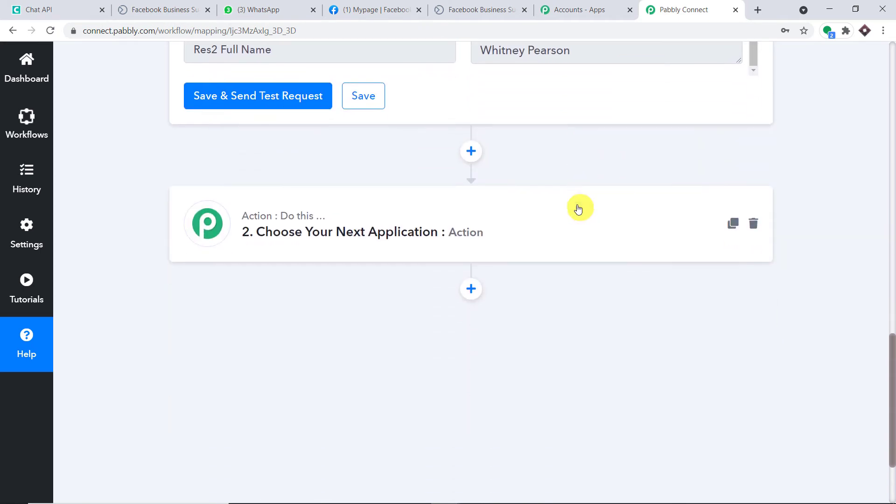
Step: Set the second step's app to Chat API with the Send Message action event
{"action": "left_click", "coordinate": [366, 177]}
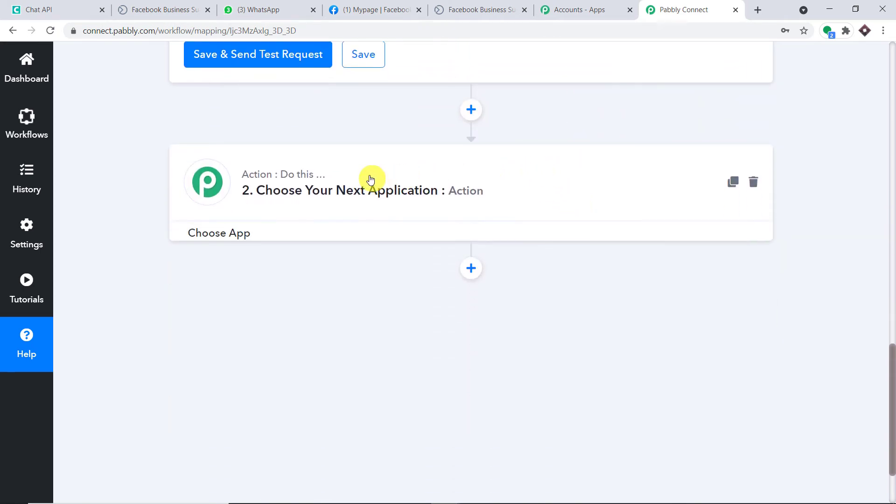
{"action": "left_click", "coordinate": [271, 271]}
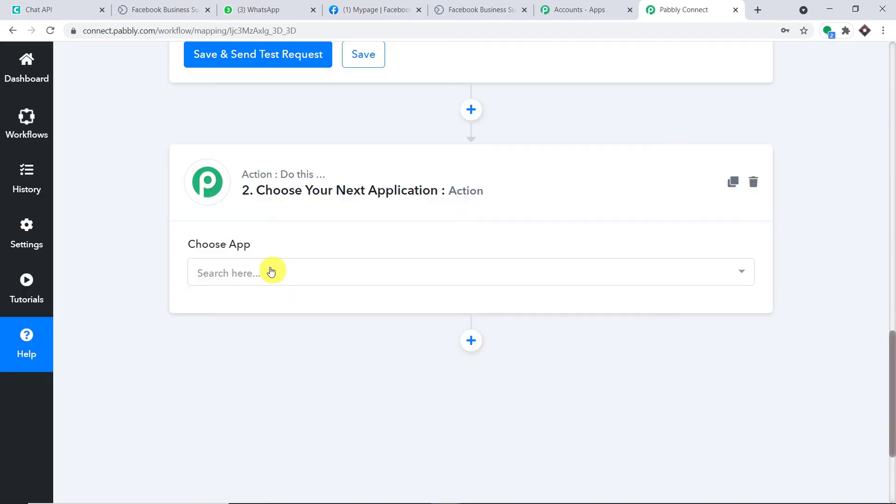
{"action": "type", "text": "hat"}
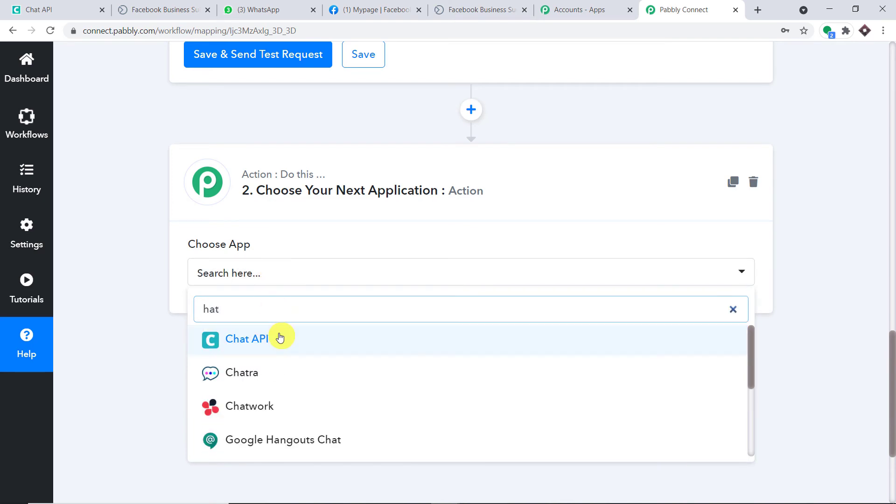
{"action": "left_click", "coordinate": [280, 338]}
{"action": "scroll", "coordinate": [510, 250], "scroll_direction": "down", "scroll_amount": 3}
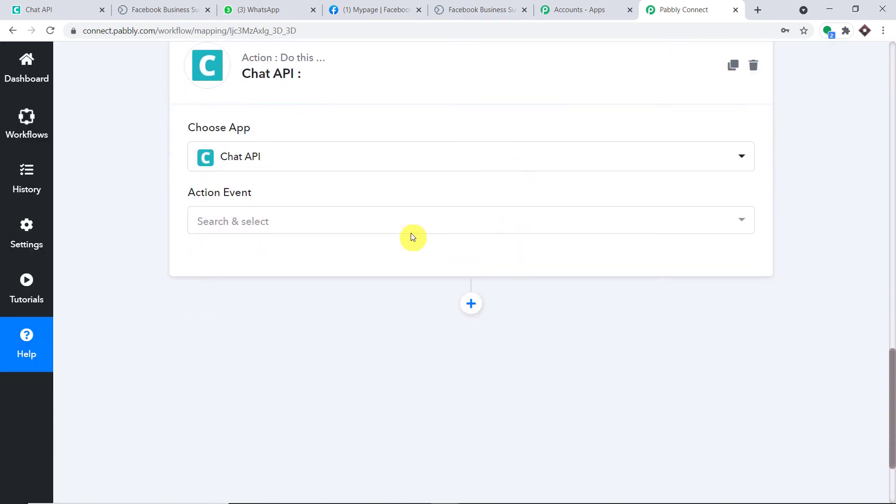
{"action": "left_click", "coordinate": [414, 224]}
{"action": "left_click", "coordinate": [362, 298]}
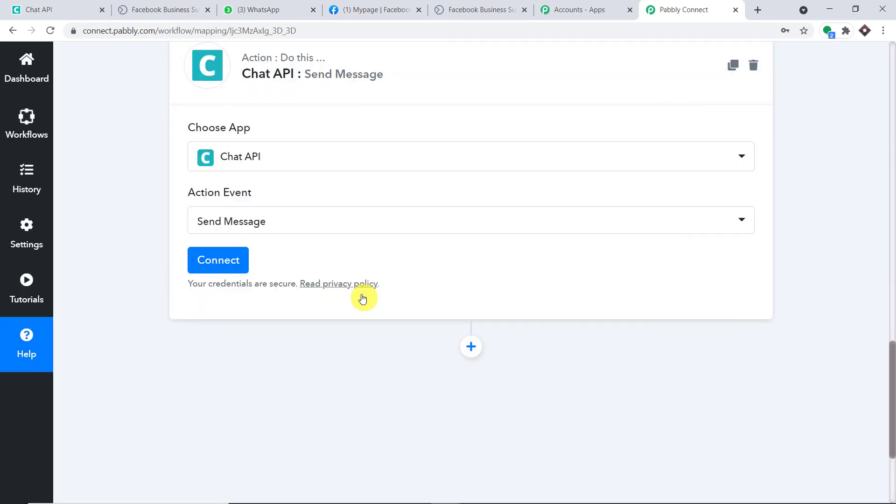
Step: Start a new Chat API connection and bring up the Chat API instance page
{"action": "left_click", "coordinate": [236, 256]}
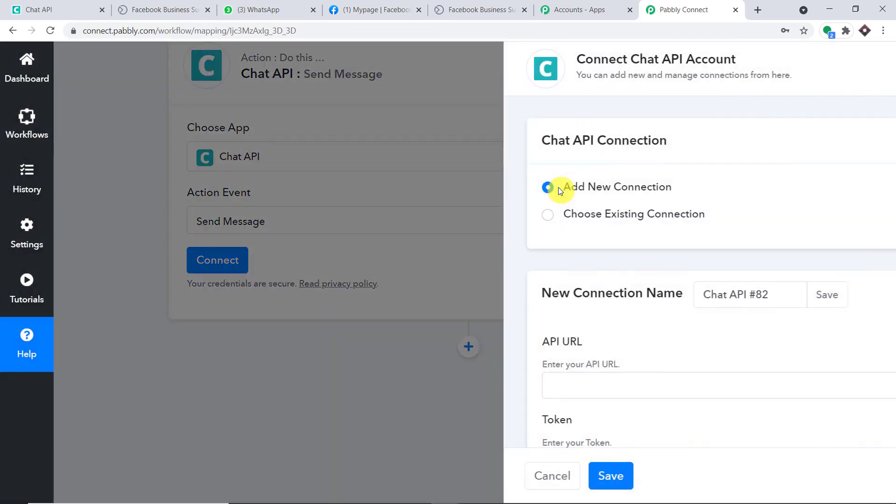
{"action": "scroll", "coordinate": [560, 186], "scroll_direction": "down", "scroll_amount": 1}
{"action": "scroll", "coordinate": [558, 196], "scroll_direction": "down", "scroll_amount": 1}
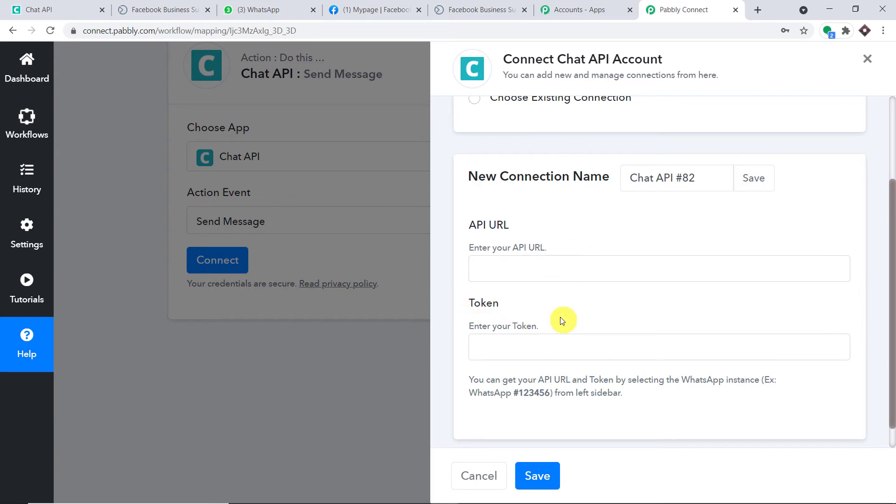
{"action": "left_click", "coordinate": [38, 9]}
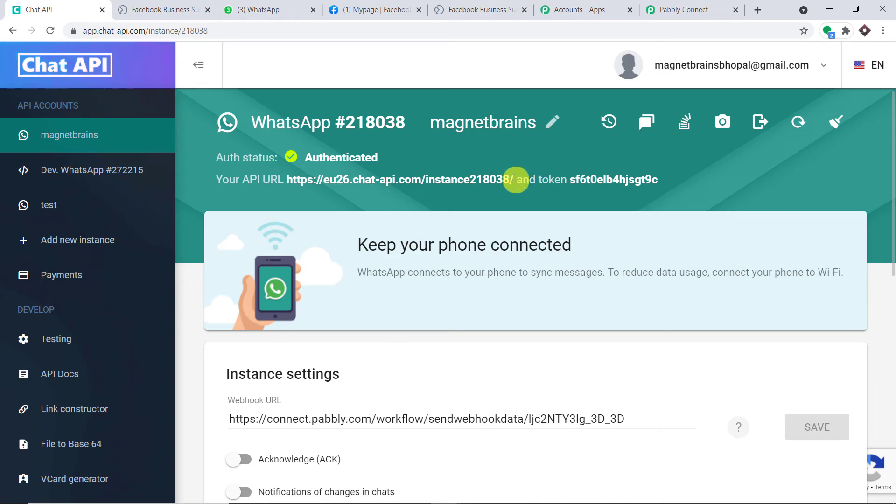
{"action": "left_click_drag", "start_coordinate": [515, 180], "coordinate": [289, 178]}
{"action": "right_click", "coordinate": [289, 179]}
{"action": "left_click", "coordinate": [309, 185]}
{"action": "left_click", "coordinate": [714, 8]}
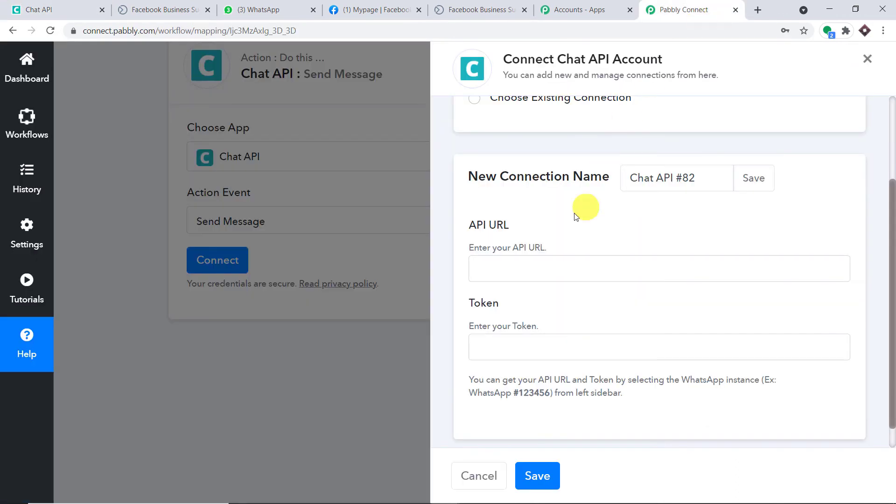
{"action": "left_click", "coordinate": [538, 268]}
{"action": "key", "text": "ctrl+v"}
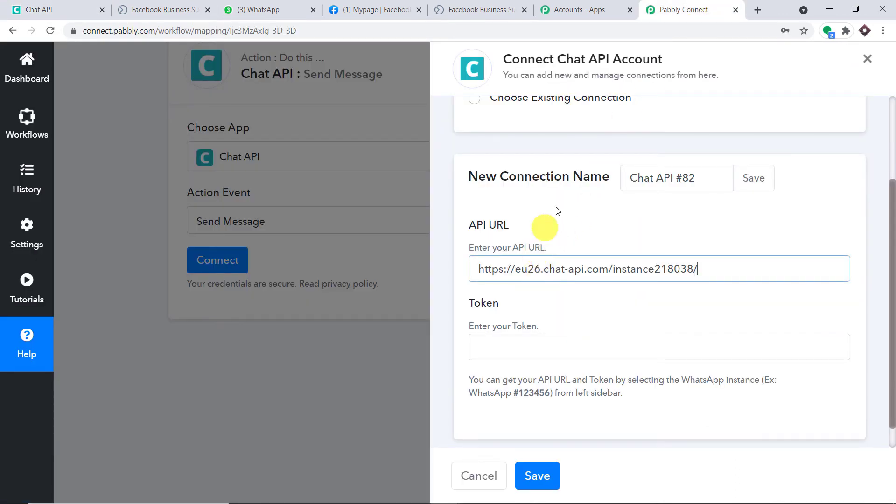
Step: Copy the Chat API instance token and place the cursor in Pabbly's Token field
{"action": "left_click", "coordinate": [41, 9]}
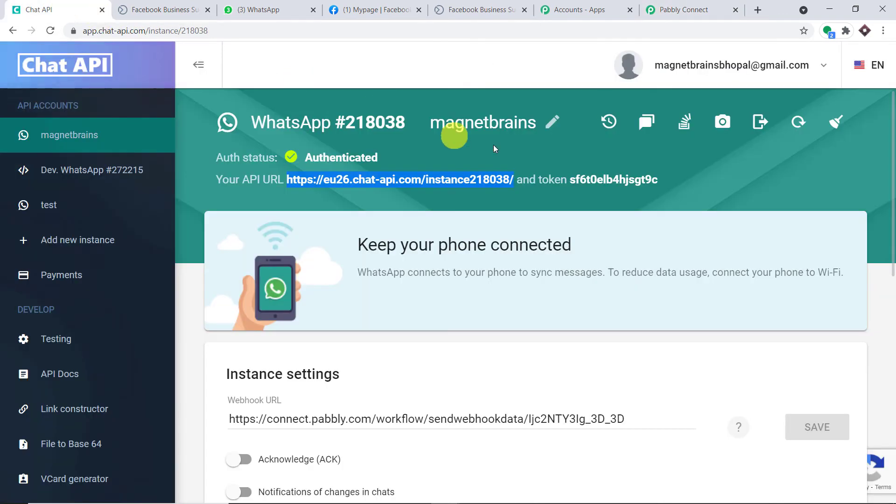
{"action": "left_click_drag", "start_coordinate": [664, 177], "coordinate": [573, 179]}
{"action": "right_click", "coordinate": [574, 179]}
{"action": "left_click", "coordinate": [597, 183]}
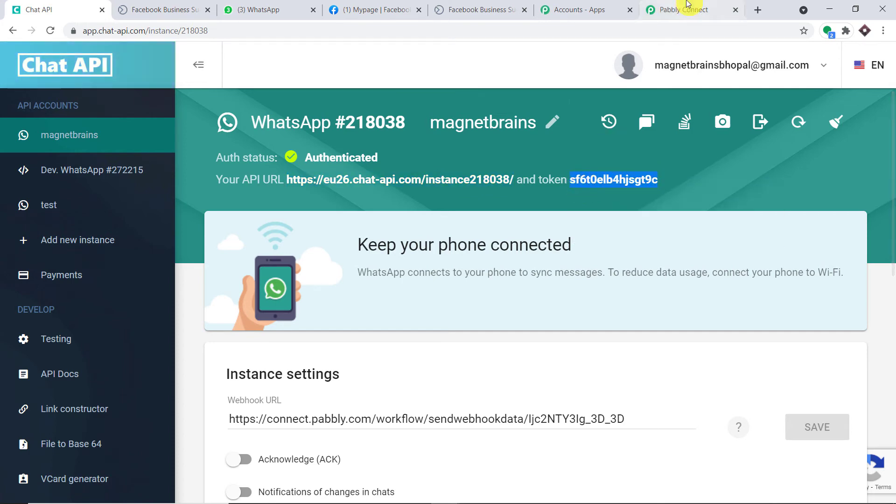
{"action": "left_click", "coordinate": [683, 9]}
{"action": "left_click", "coordinate": [533, 337]}
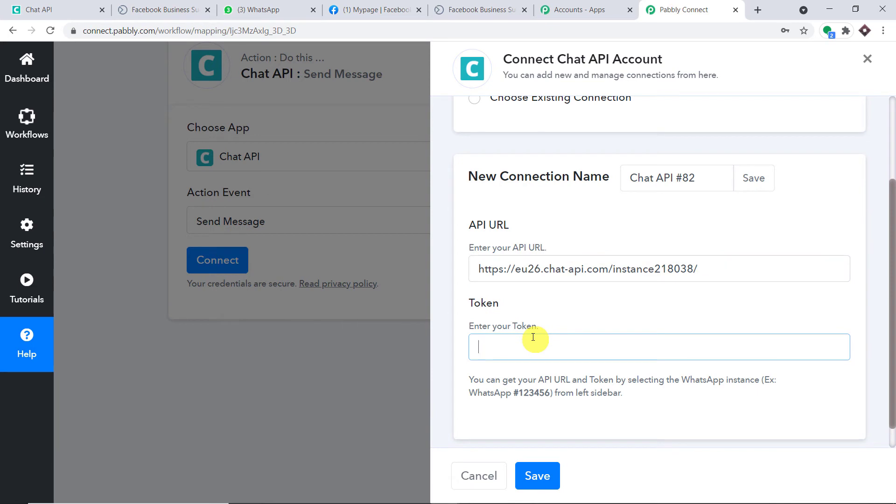
Step: Paste the token, save the Chat API connection, and scroll to the Contact/Group, Phone Number and Message fields
{"action": "key", "text": "ctrl+v"}
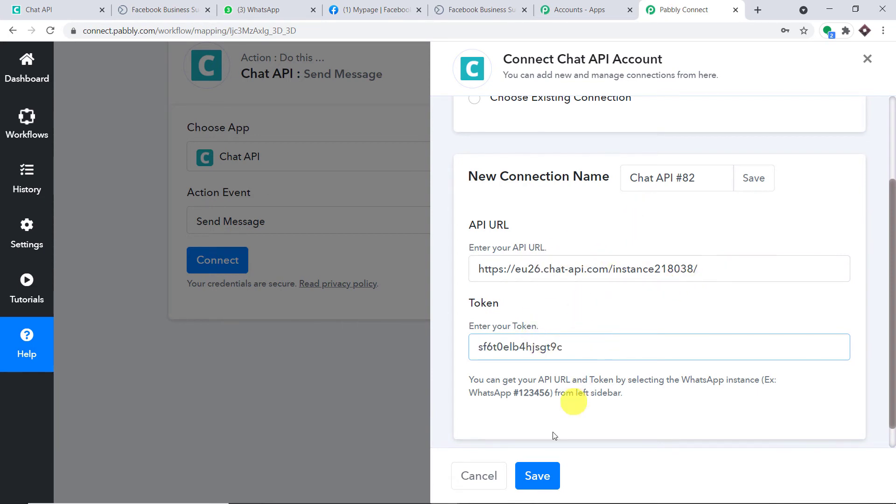
{"action": "left_click", "coordinate": [536, 475]}
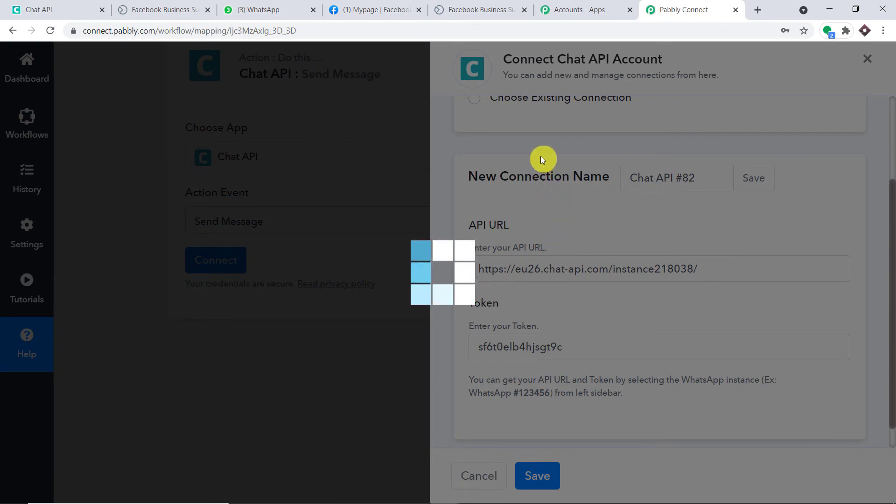
{"action": "scroll", "coordinate": [529, 166], "scroll_direction": "down", "scroll_amount": 4}
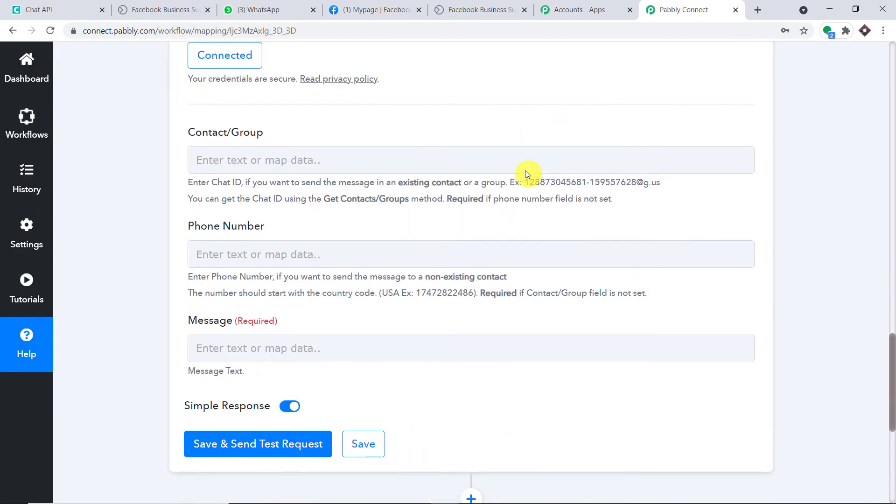
{"action": "scroll", "coordinate": [525, 170], "scroll_direction": "down", "scroll_amount": 1}
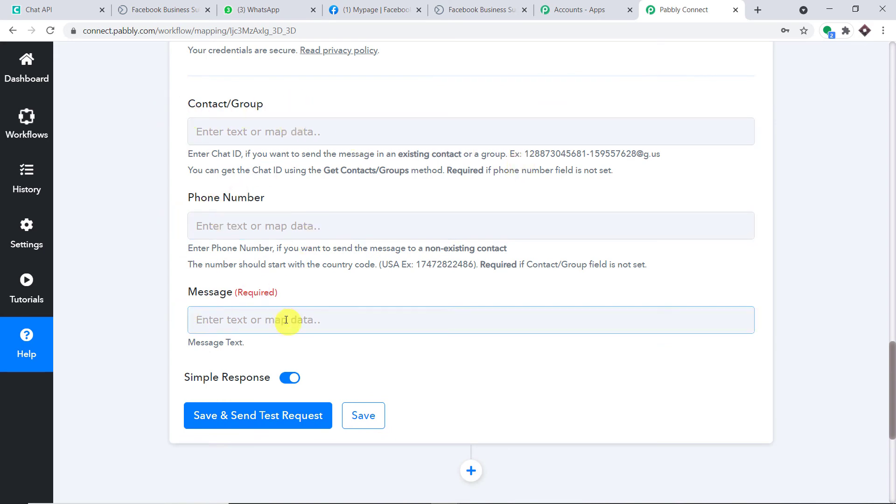
{"action": "scroll", "coordinate": [330, 125], "scroll_direction": "up", "scroll_amount": 1}
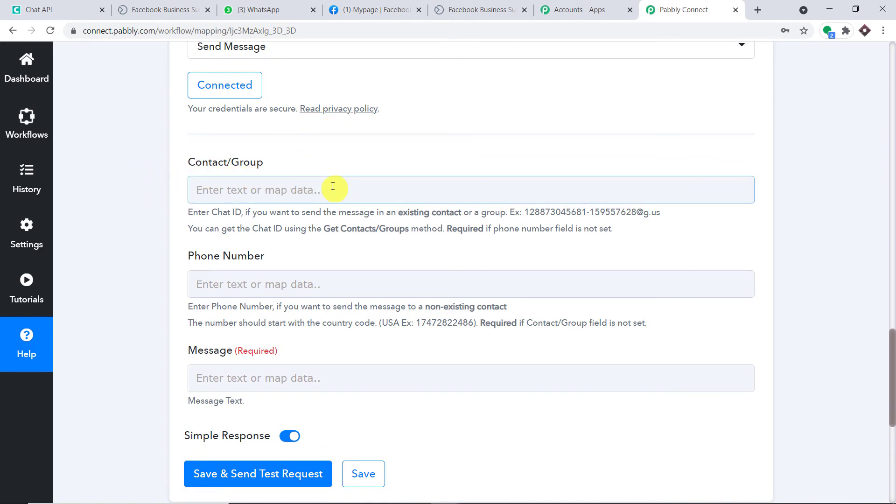
{"action": "scroll", "coordinate": [332, 186], "scroll_direction": "down", "scroll_amount": 2}
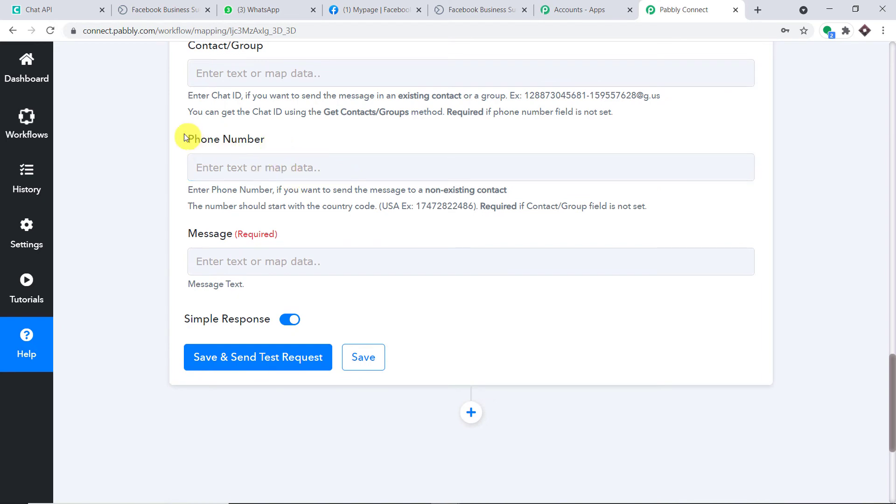
Step: Map the lead's Res2 Phone Number into the Phone Number field
{"action": "left_click", "coordinate": [246, 165]}
{"action": "scroll", "coordinate": [320, 320], "scroll_direction": "down", "scroll_amount": 4}
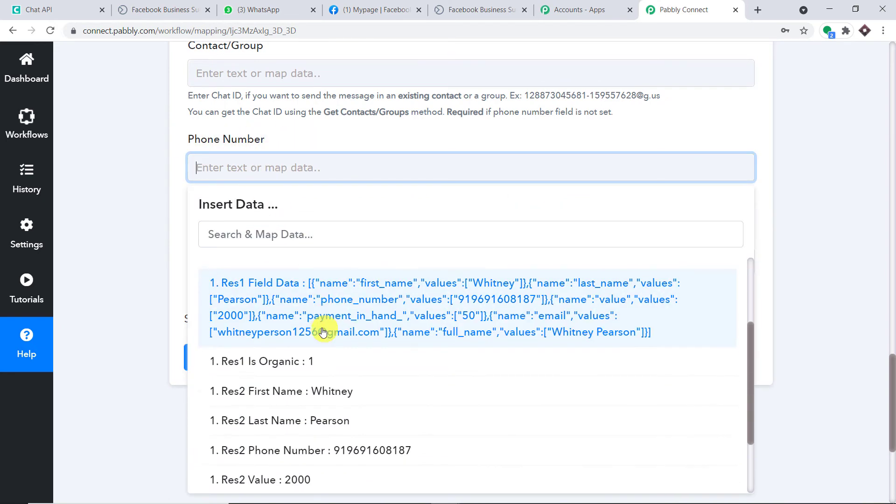
{"action": "left_click", "coordinate": [331, 397]}
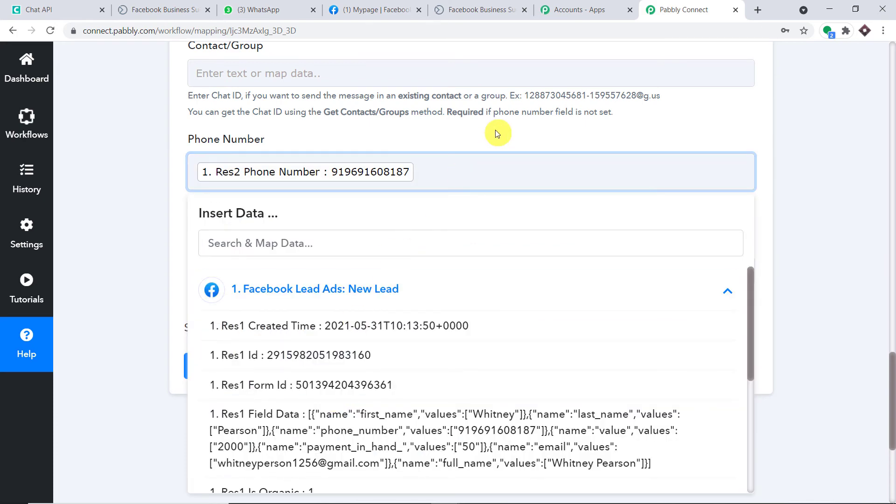
{"action": "left_click", "coordinate": [495, 132]}
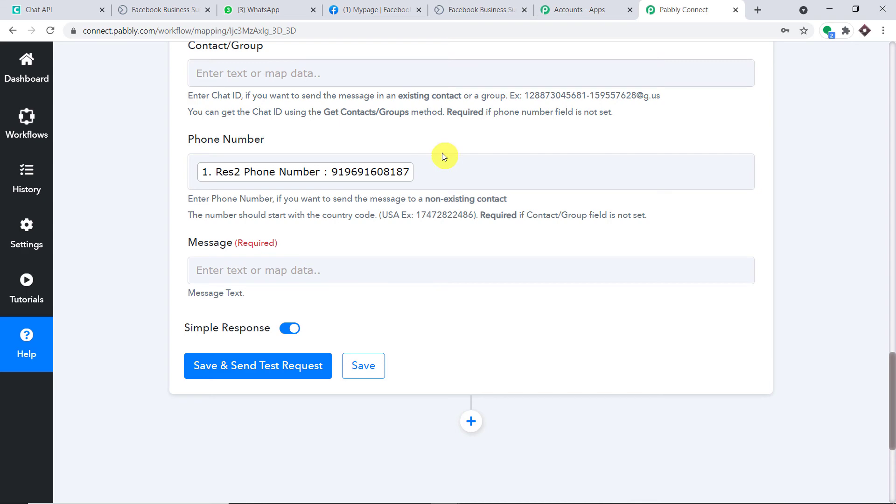
Step: Start the Message with 'Thanks [Full Name] for filling out my Facebook form. These are your details'
{"action": "scroll", "coordinate": [441, 154], "scroll_direction": "down", "scroll_amount": 2}
{"action": "left_click", "coordinate": [333, 154]}
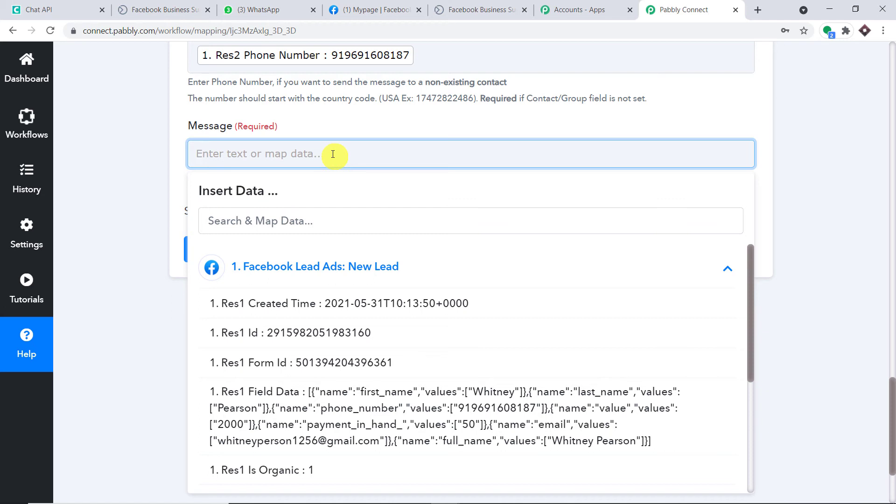
{"action": "type", "text": "Thanks"}
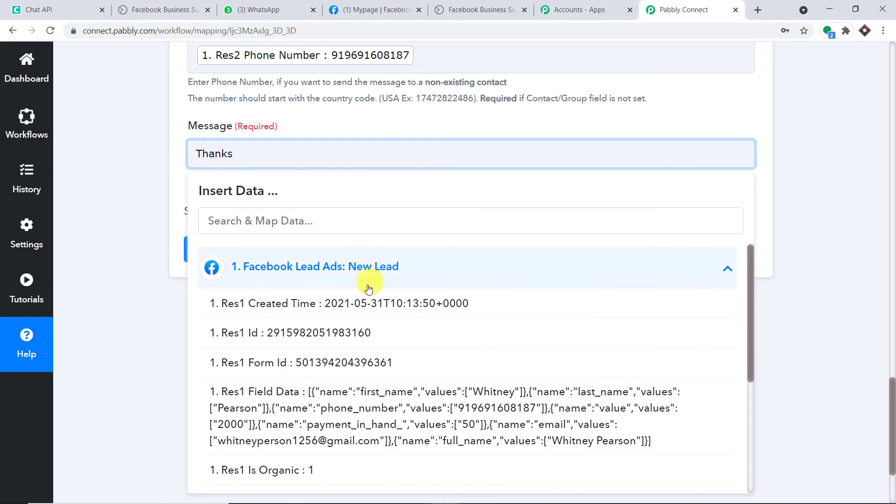
{"action": "scroll", "coordinate": [365, 280], "scroll_direction": "down", "scroll_amount": 5}
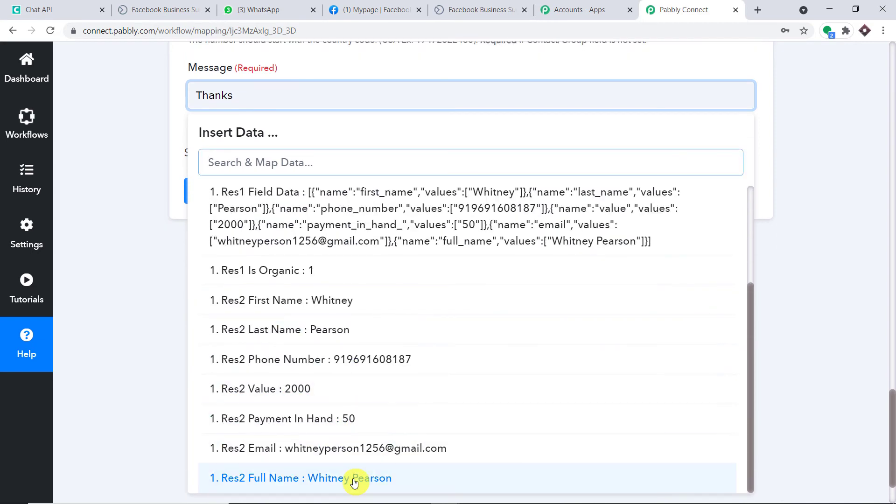
{"action": "left_click", "coordinate": [353, 478]}
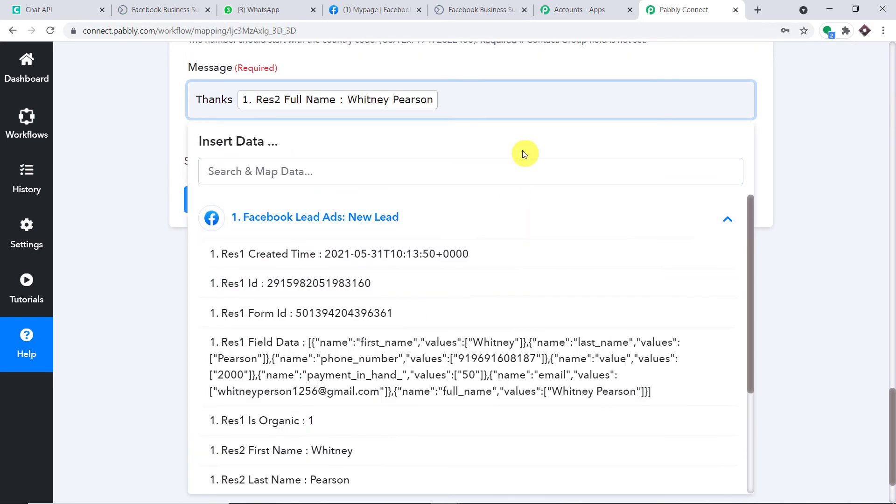
{"action": "type", "text": "for filling out my Facebooo"}
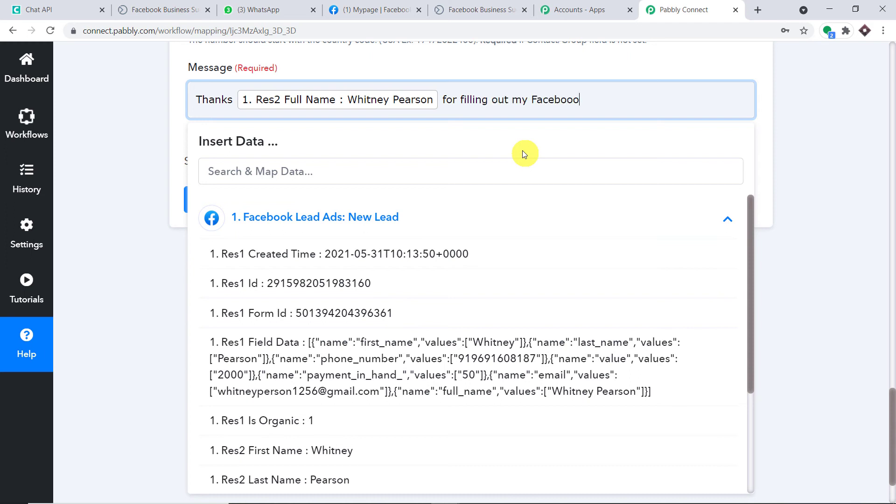
{"action": "key", "text": "BackSpace"}
{"action": "type", "text": "k form. These are"}
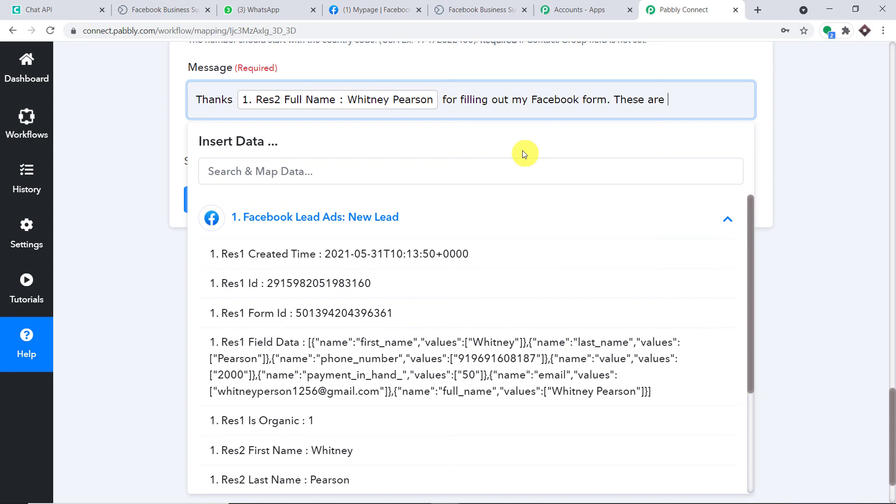
{"action": "type", "text": " your details"}
Step: Add a 'First Name' line mapped to the lead's first name
{"action": "type", "text": "\\nFirst "}
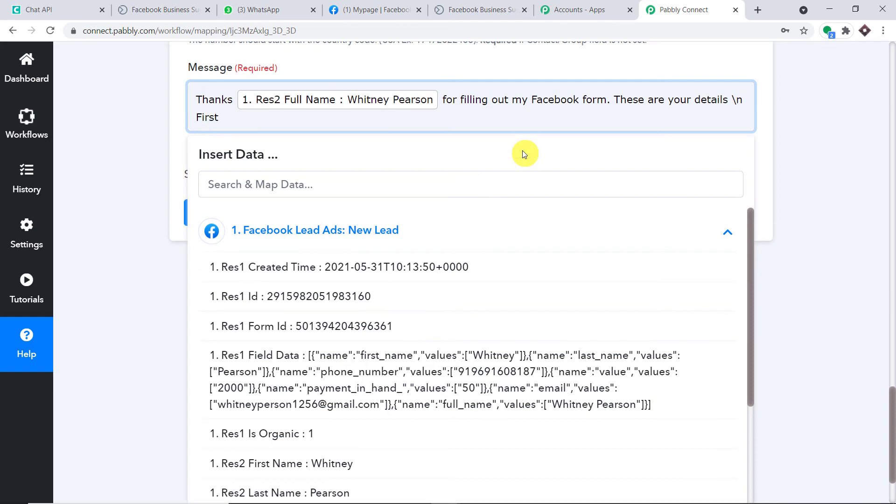
{"action": "type", "text": "Name :"}
{"action": "scroll", "coordinate": [466, 261], "scroll_direction": "down", "scroll_amount": 2}
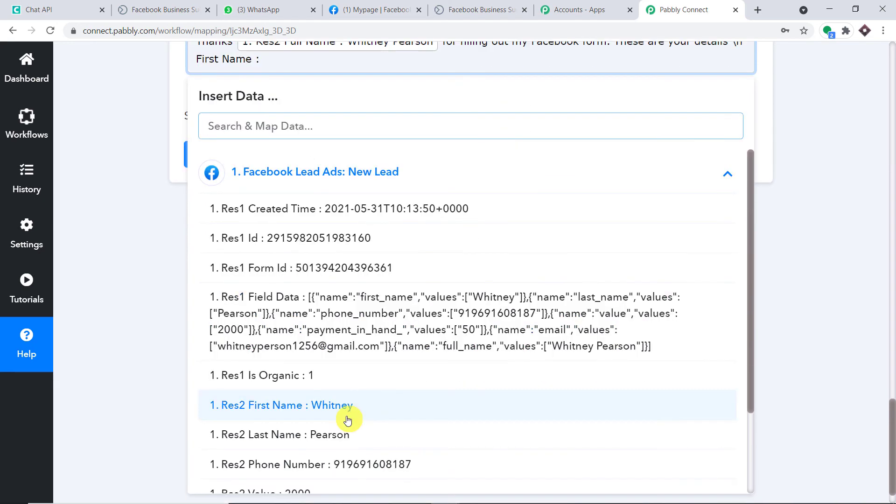
{"action": "left_click", "coordinate": [353, 408]}
{"action": "scroll", "coordinate": [469, 168], "scroll_direction": "up", "scroll_amount": 3}
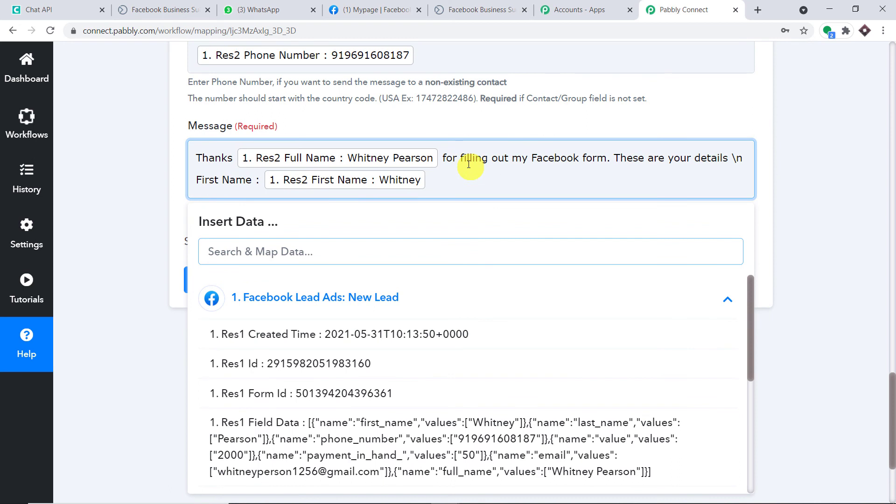
{"action": "left_click", "coordinate": [461, 182]}
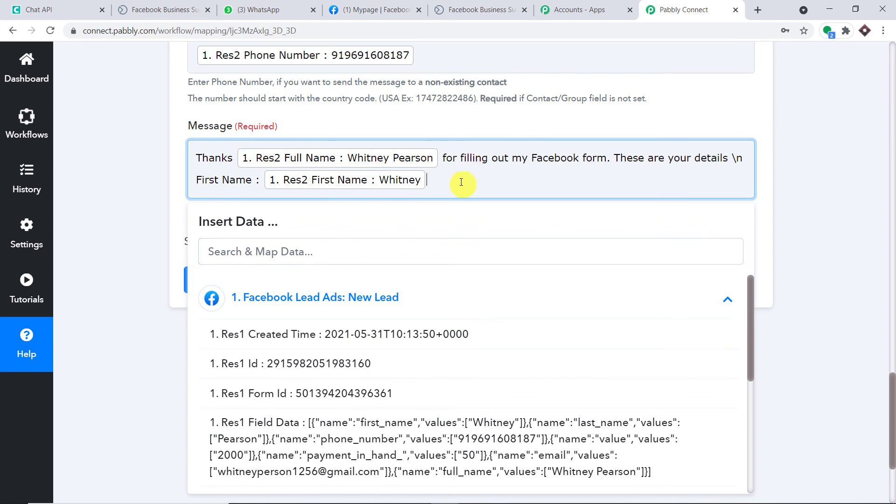
Step: Add 'Last Name :' and 'Phone Number' lines mapped to the lead's last name and phone
{"action": "type", "text": "\\n Last Name :"}
{"action": "scroll", "coordinate": [444, 230], "scroll_direction": "down", "scroll_amount": 4}
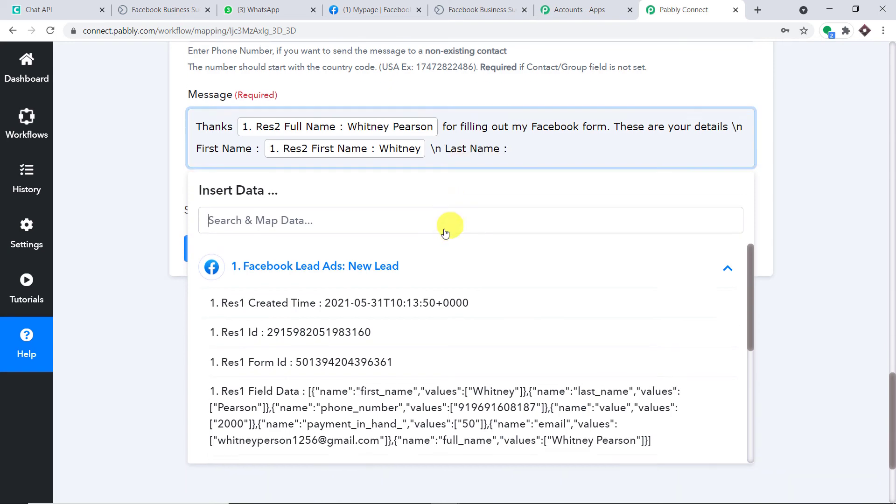
{"action": "left_click", "coordinate": [360, 398]}
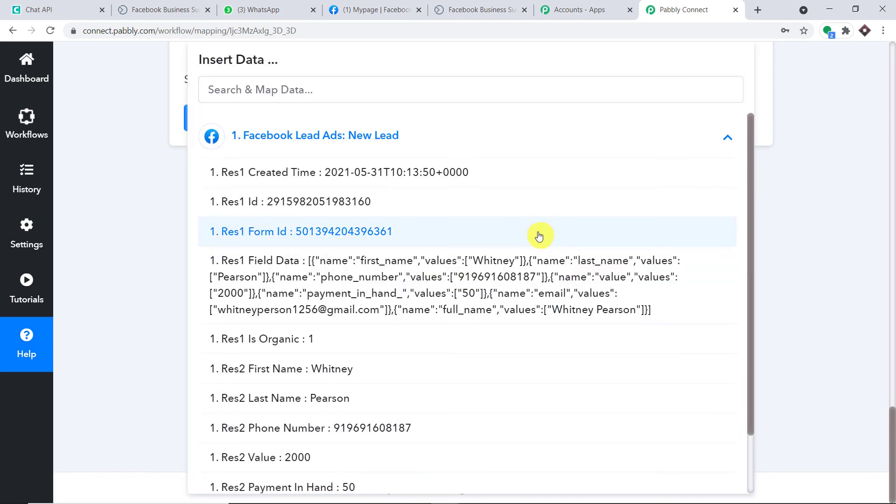
{"action": "scroll", "coordinate": [536, 234], "scroll_direction": "up", "scroll_amount": 3}
{"action": "left_click", "coordinate": [667, 139]}
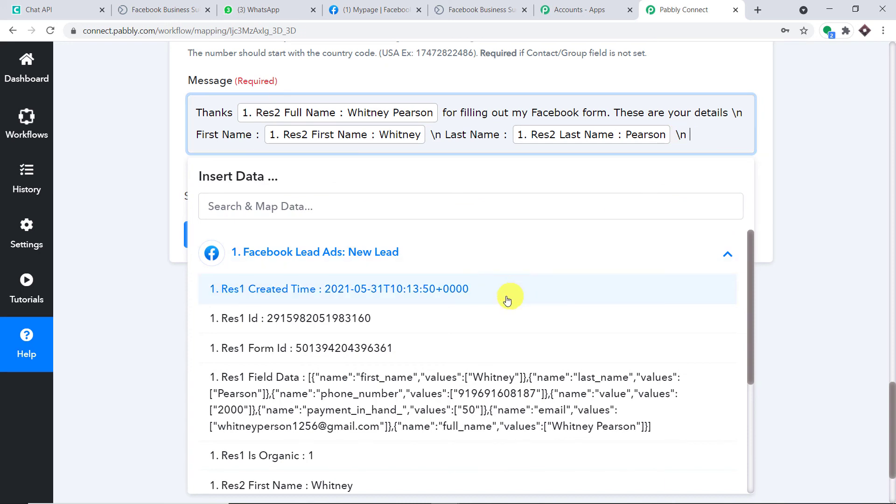
{"action": "scroll", "coordinate": [494, 326], "scroll_direction": "down", "scroll_amount": 2}
{"action": "type", "text": "\\n "}
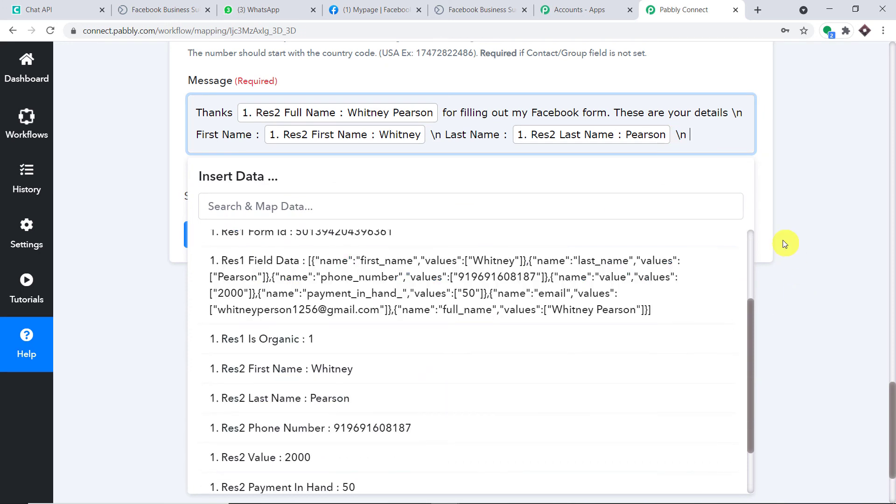
{"action": "type", "text": "Phone Number :"}
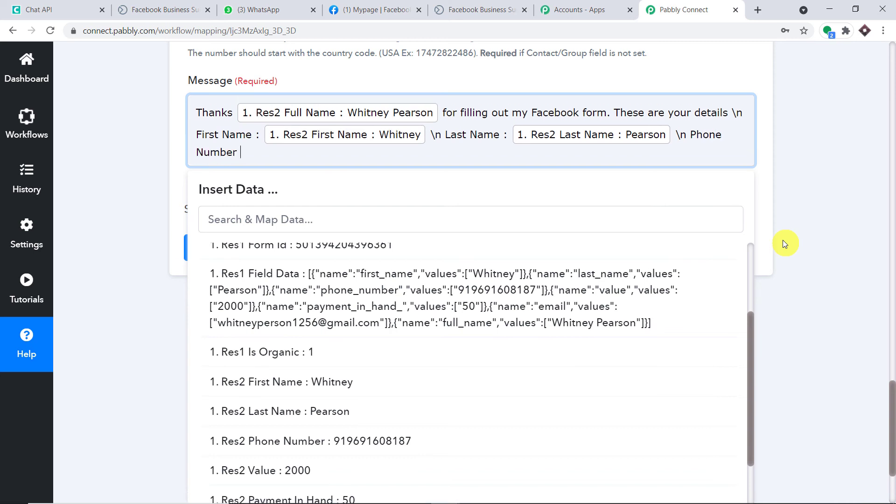
{"action": "left_click", "coordinate": [402, 439]}
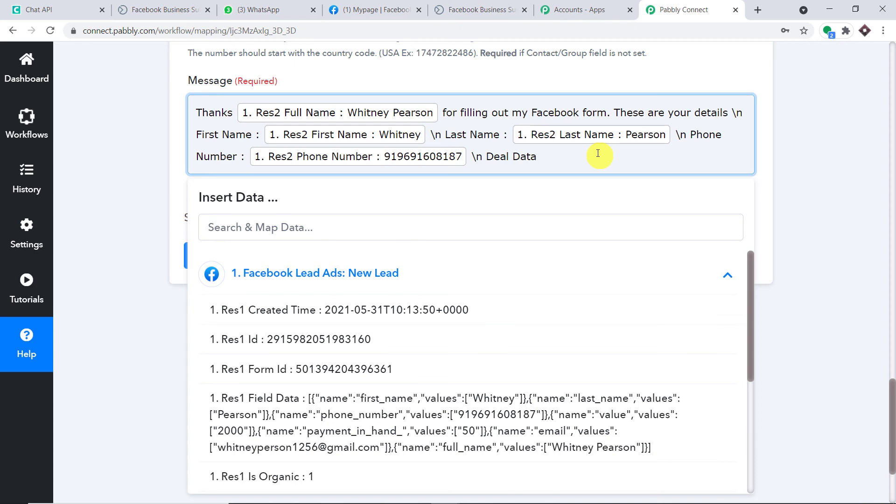
{"action": "scroll", "coordinate": [502, 260], "scroll_direction": "down", "scroll_amount": 15}
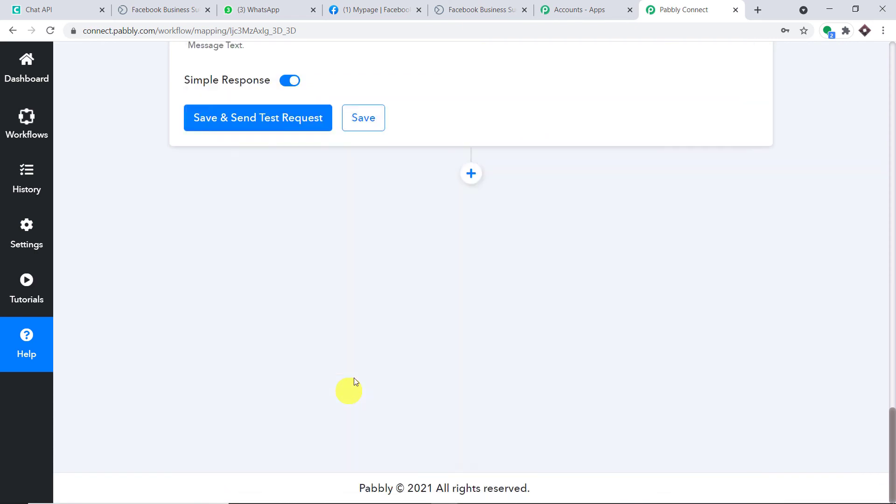
Step: Add a 'Probability' line mapped to the lead's Payment In Hand value
{"action": "scroll", "coordinate": [354, 381], "scroll_direction": "up", "scroll_amount": 3}
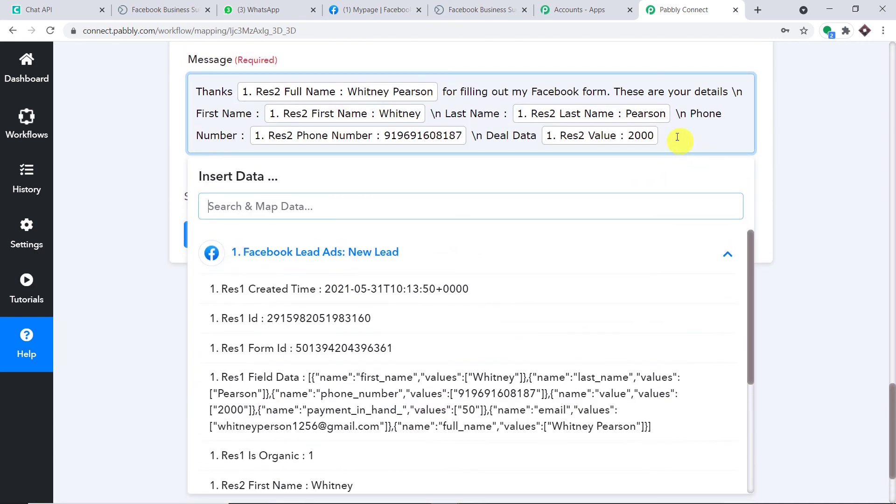
{"action": "left_click", "coordinate": [676, 135]}
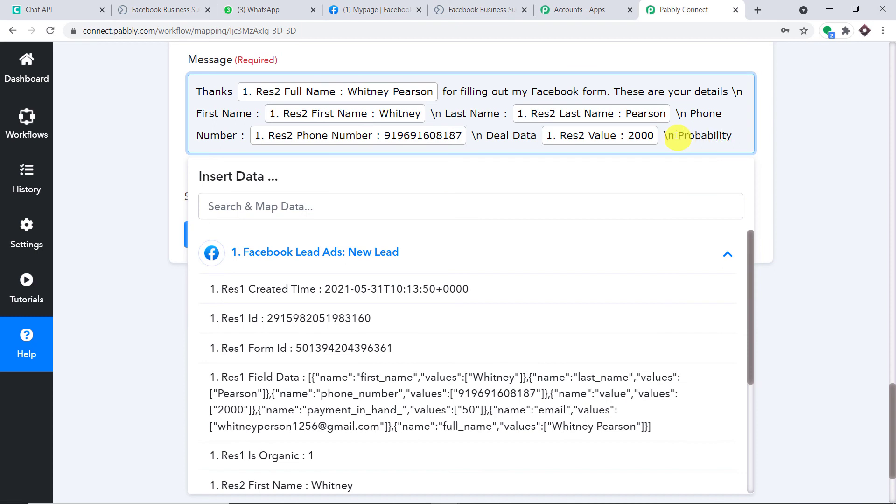
{"action": "type", "text": "\\n Probability"}
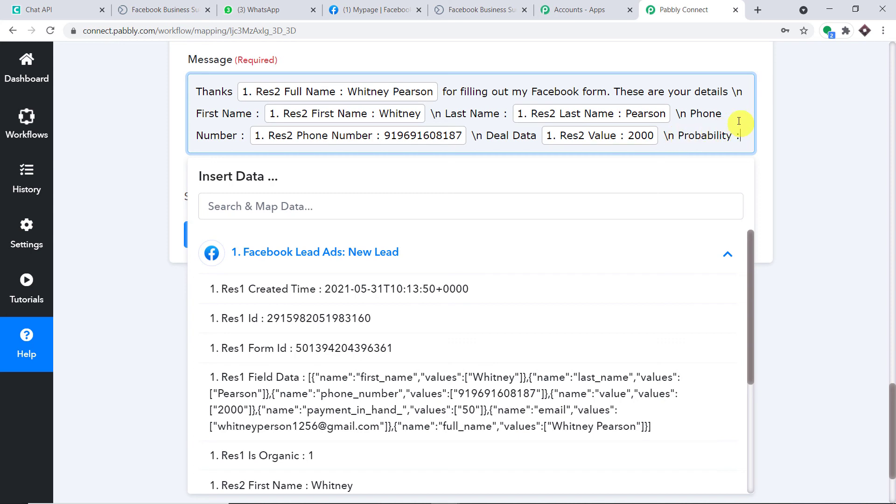
{"action": "scroll", "coordinate": [504, 350], "scroll_direction": "down", "scroll_amount": 4}
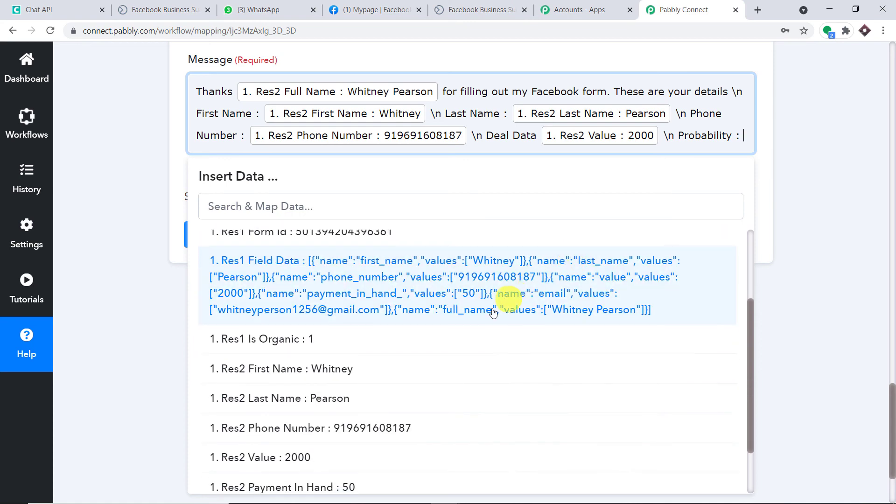
{"action": "left_click", "coordinate": [385, 418]}
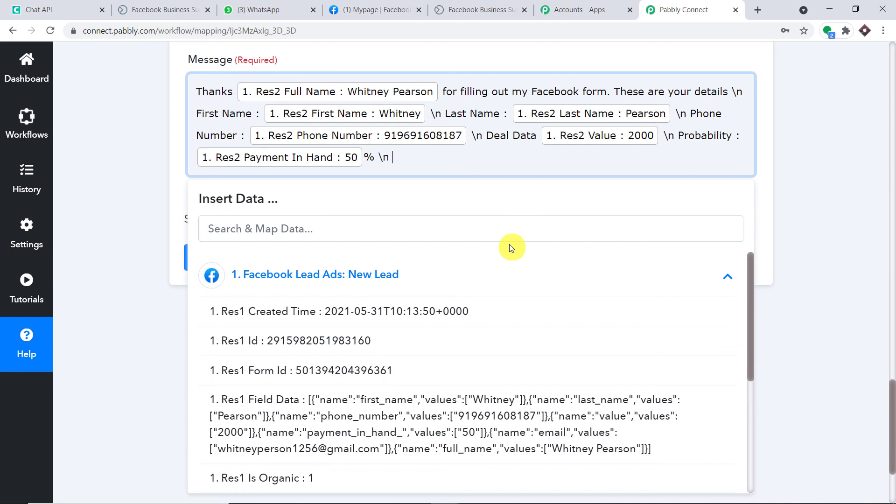
Step: Append the lead's Res2 Email value at the end of the message
{"action": "scroll", "coordinate": [480, 304], "scroll_direction": "down", "scroll_amount": 4}
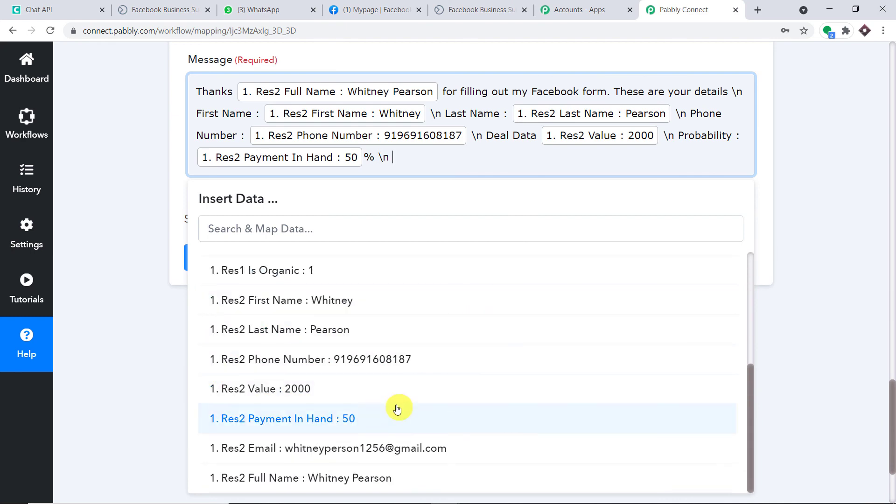
{"action": "left_click", "coordinate": [520, 240]}
{"action": "scroll", "coordinate": [520, 252], "scroll_direction": "up", "scroll_amount": 3}
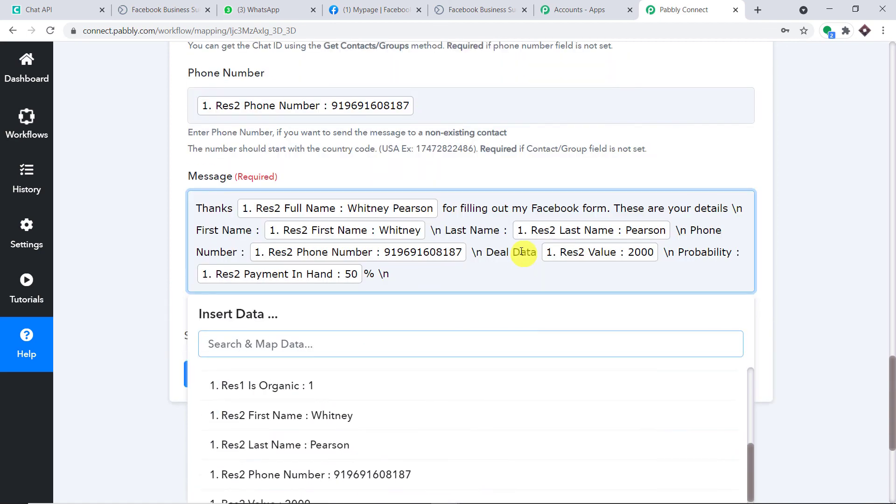
{"action": "type", "text": "Email"}
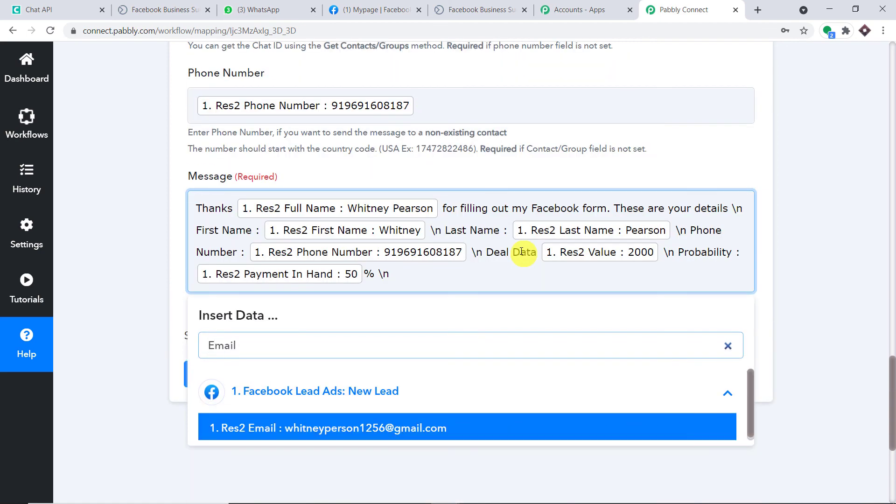
{"action": "key", "text": "BackSpace"}
{"action": "key", "text": "BackSpace"}
{"action": "key", "text": "BackSpace"}
{"action": "key", "text": "BackSpace"}
{"action": "key", "text": "BackSpace"}
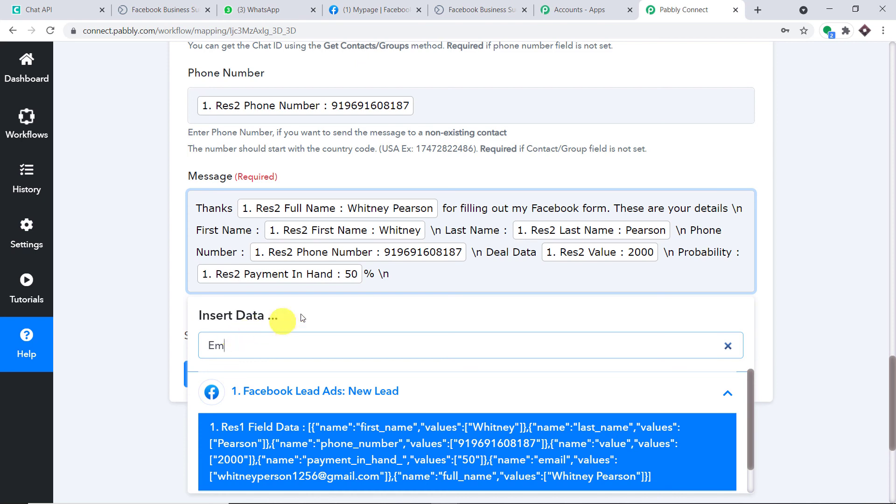
{"action": "left_click", "coordinate": [399, 274]}
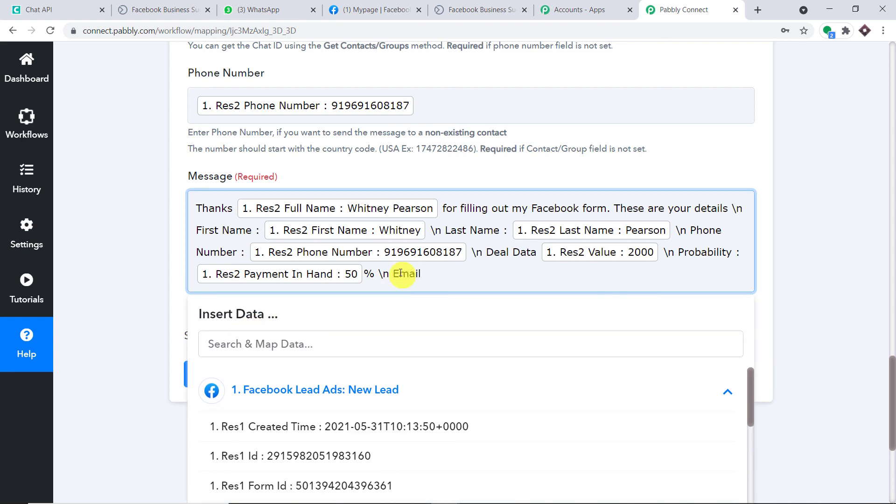
{"action": "scroll", "coordinate": [403, 274], "scroll_direction": "down", "scroll_amount": 3}
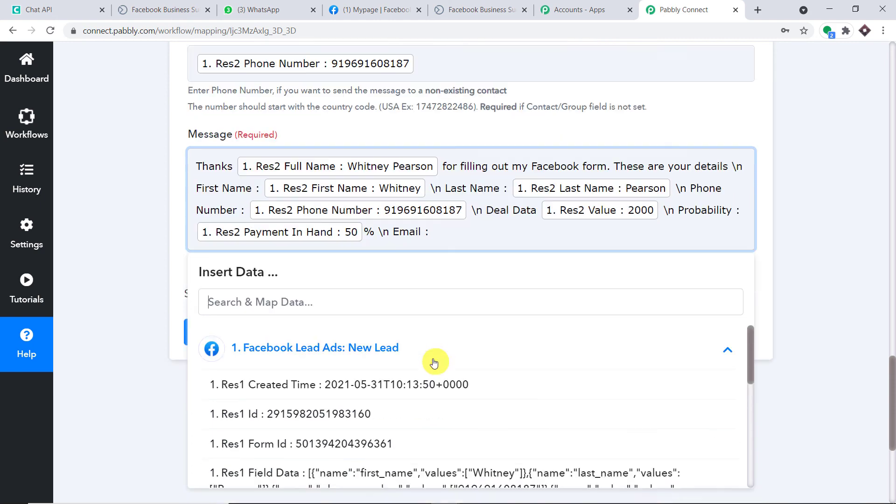
{"action": "scroll", "coordinate": [356, 420], "scroll_direction": "down", "scroll_amount": 4}
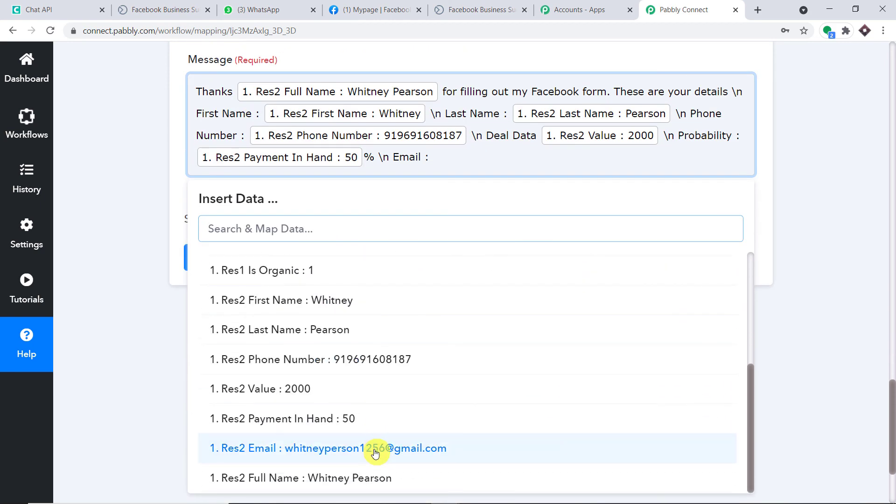
{"action": "left_click", "coordinate": [375, 447]}
{"action": "left_click", "coordinate": [774, 164]}
{"action": "scroll", "coordinate": [789, 152], "scroll_direction": "up", "scroll_amount": 3}
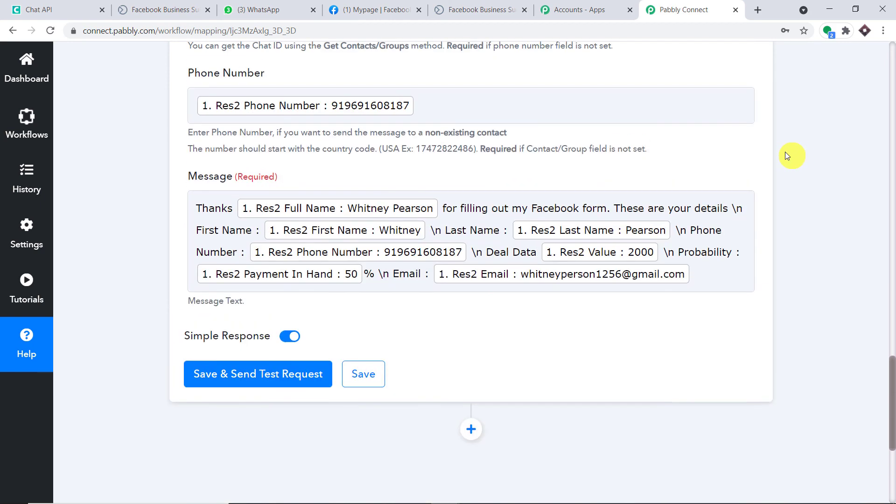
Step: Save the Chat API step and send a test message, getting Sent 1 and QueueNumber 116
{"action": "left_click", "coordinate": [372, 208]}
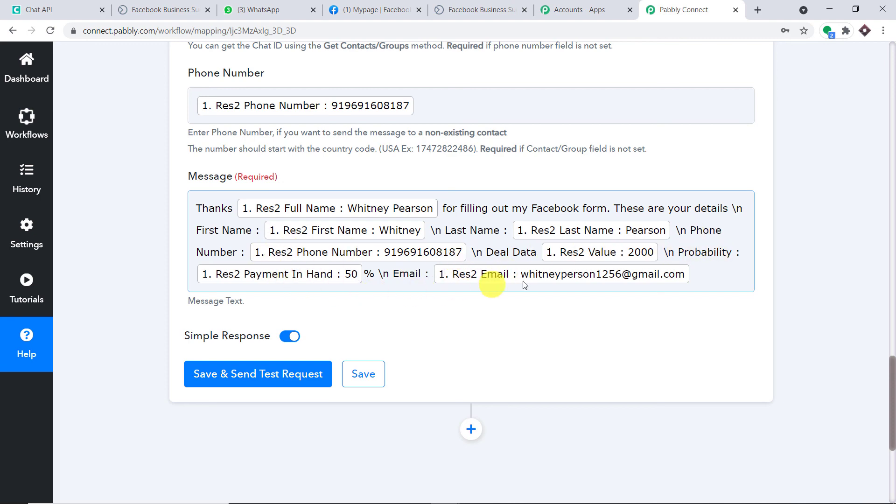
{"action": "scroll", "coordinate": [467, 252], "scroll_direction": "up", "scroll_amount": 3}
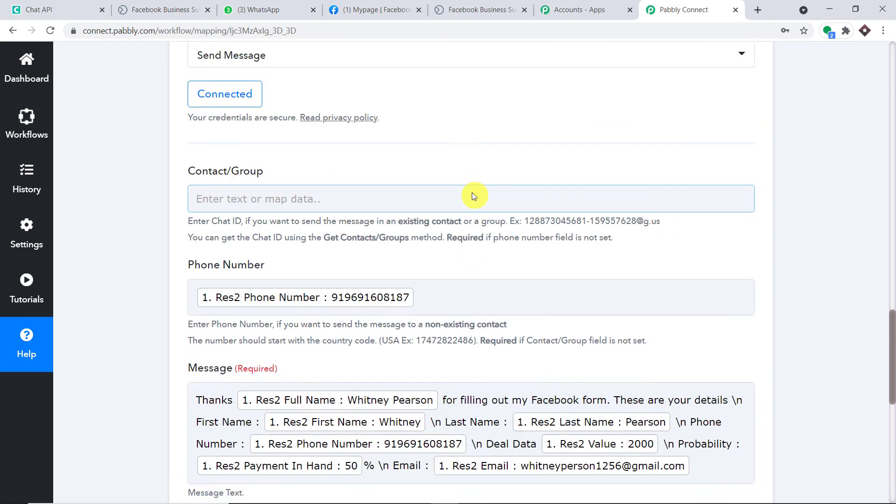
{"action": "scroll", "coordinate": [472, 192], "scroll_direction": "down", "scroll_amount": 4}
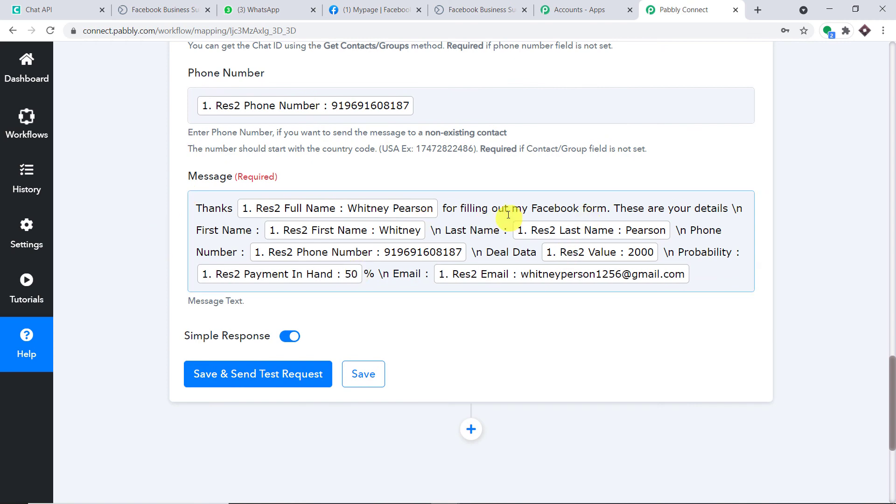
{"action": "scroll", "coordinate": [513, 214], "scroll_direction": "down", "scroll_amount": 2}
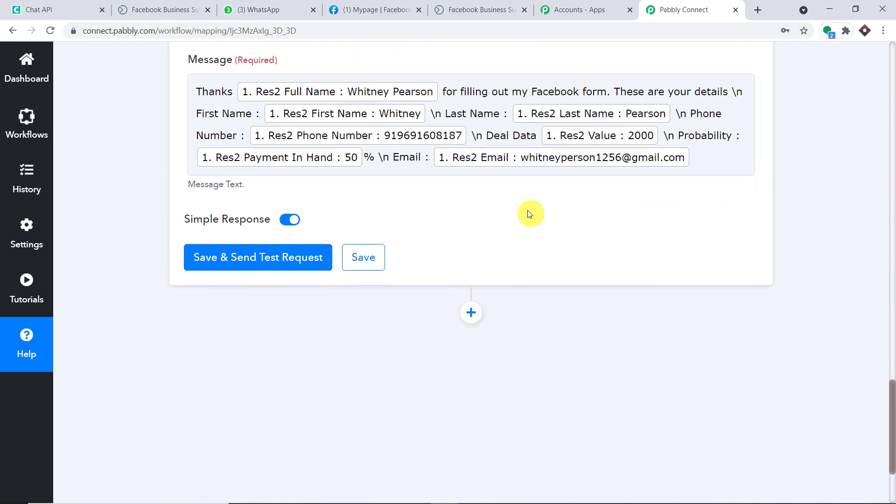
{"action": "left_click", "coordinate": [284, 258]}
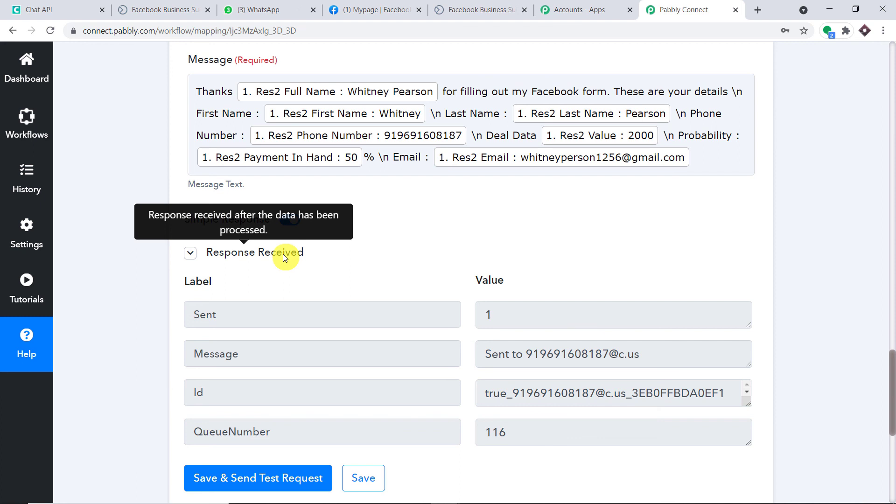
Step: Check the delivered thank-you message with the lead's details in WhatsApp Web, then return to Pabbly Connect
{"action": "left_click", "coordinate": [243, 10]}
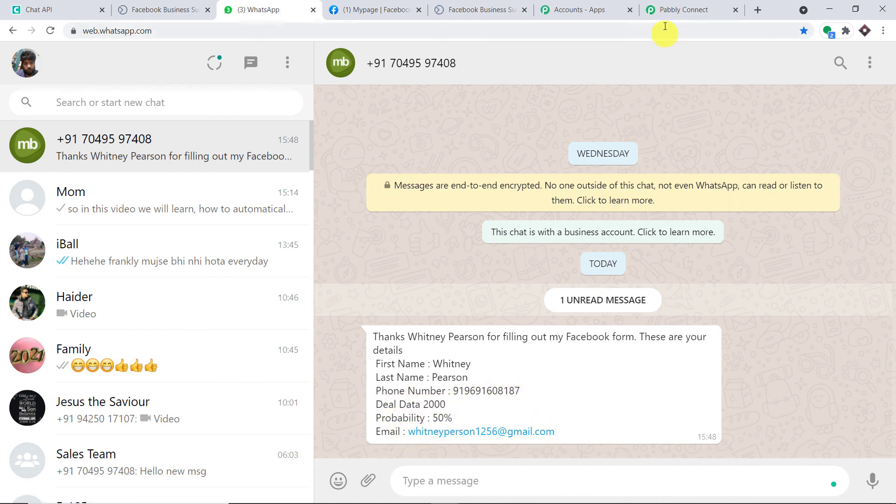
{"action": "left_click", "coordinate": [682, 7]}
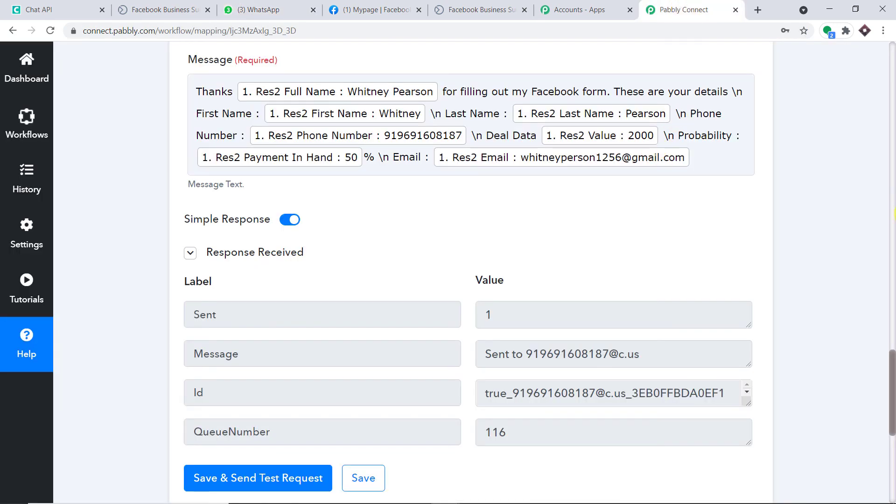
Step: Scroll to the top and collapse the Facebook Lead Ads New Lead and Chat API Send Message steps
{"action": "scroll", "coordinate": [892, 214], "scroll_direction": "up", "scroll_amount": 7}
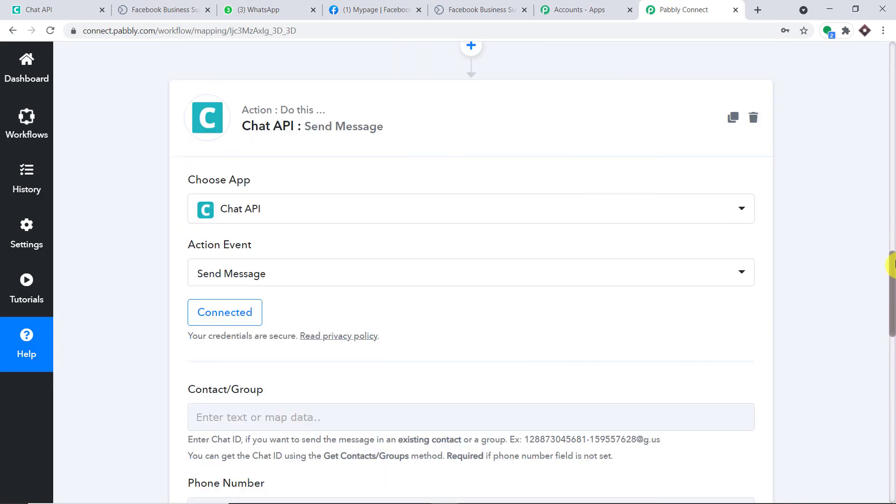
{"action": "scroll", "coordinate": [892, 259], "scroll_direction": "up", "scroll_amount": 2}
{"action": "left_click_drag", "start_coordinate": [892, 252], "coordinate": [880, 79]}
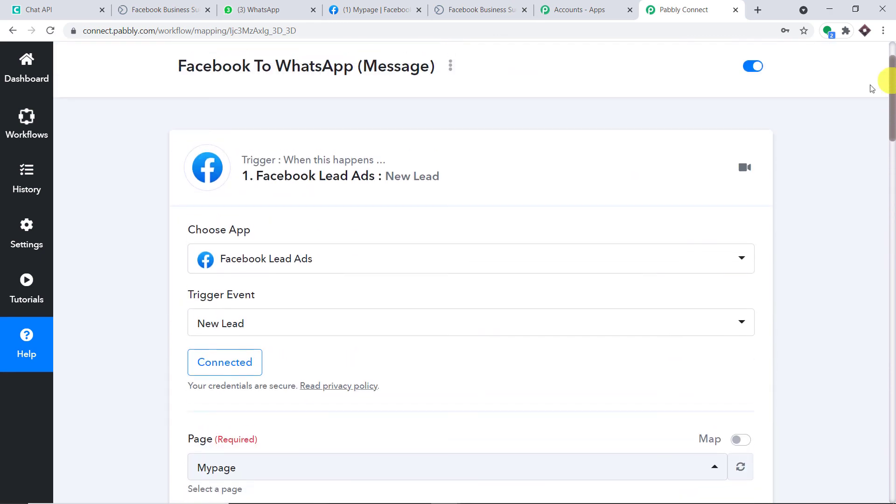
{"action": "left_click", "coordinate": [553, 164]}
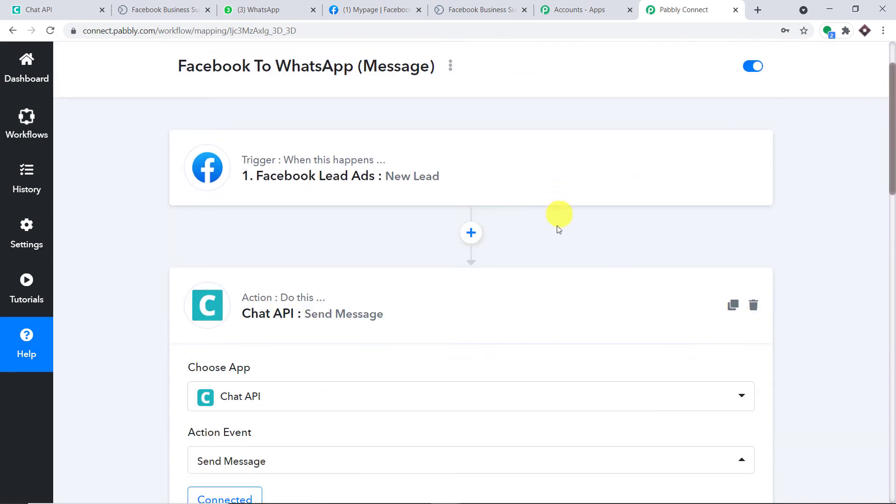
{"action": "left_click", "coordinate": [559, 287]}
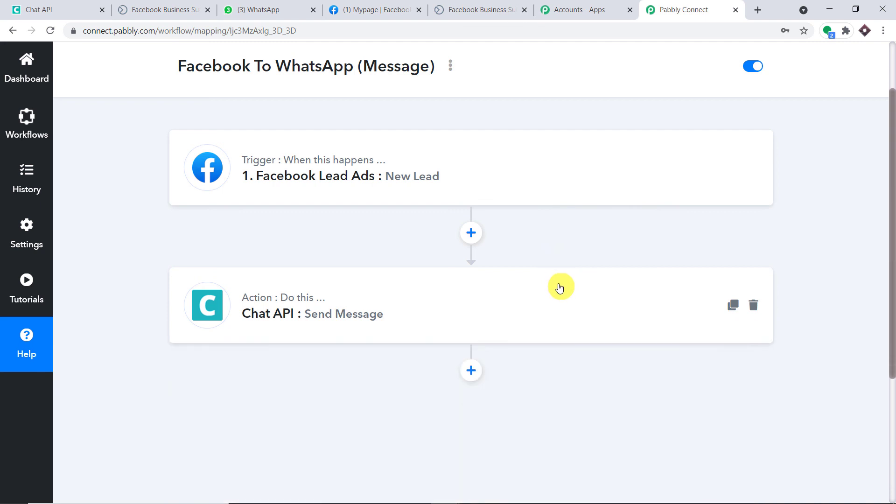